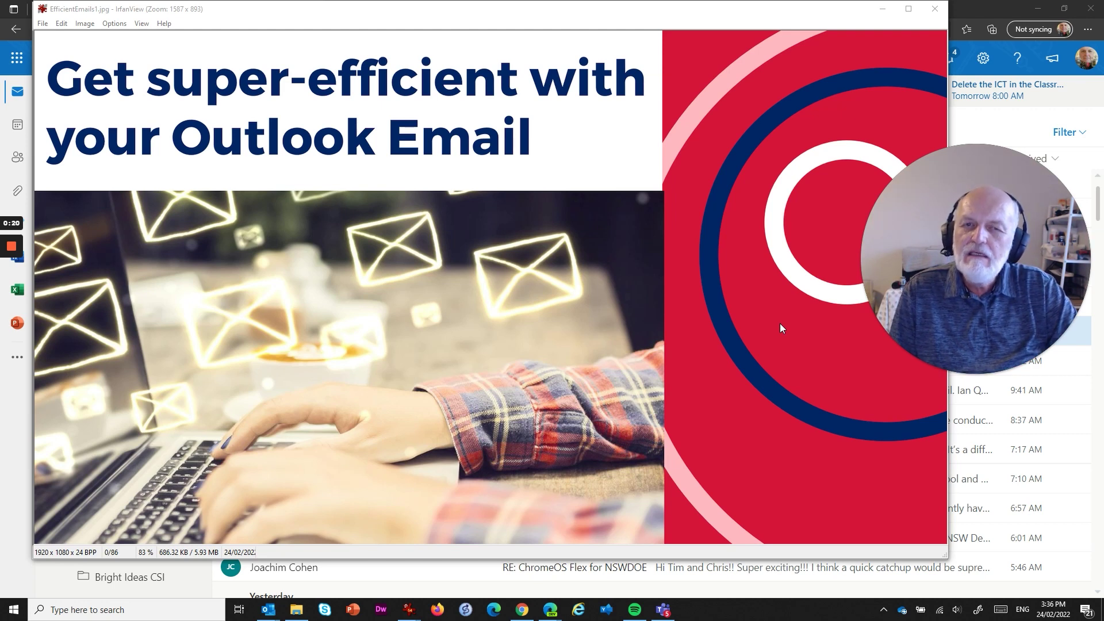
- Advance IrfanView to the EfficientEmails2.jpg slide showing all five email tips
key(Right)
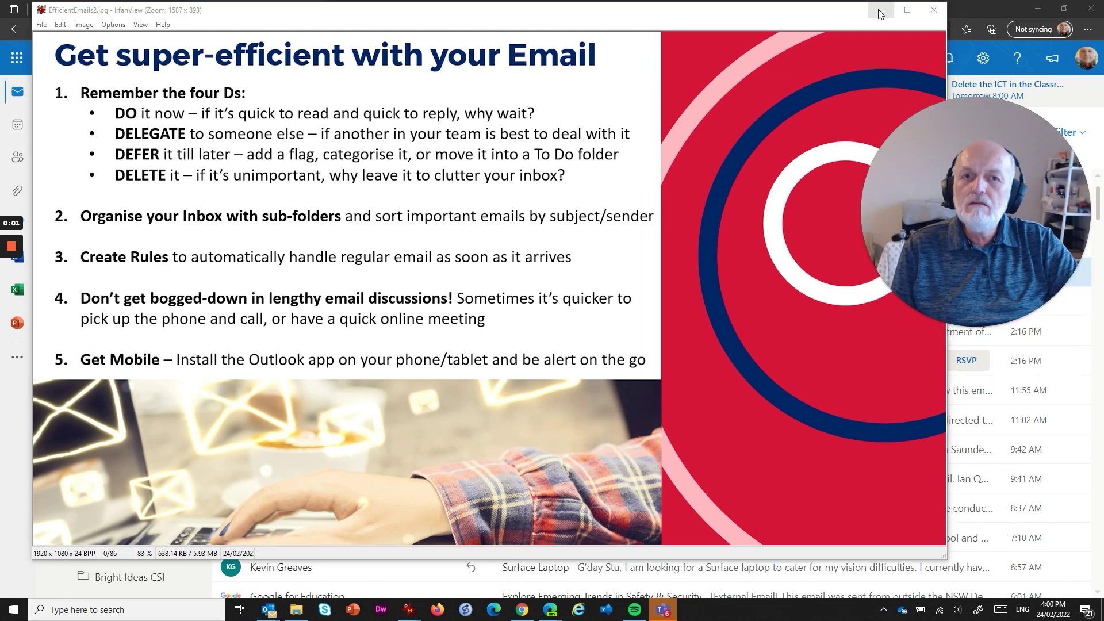
click(879, 10)
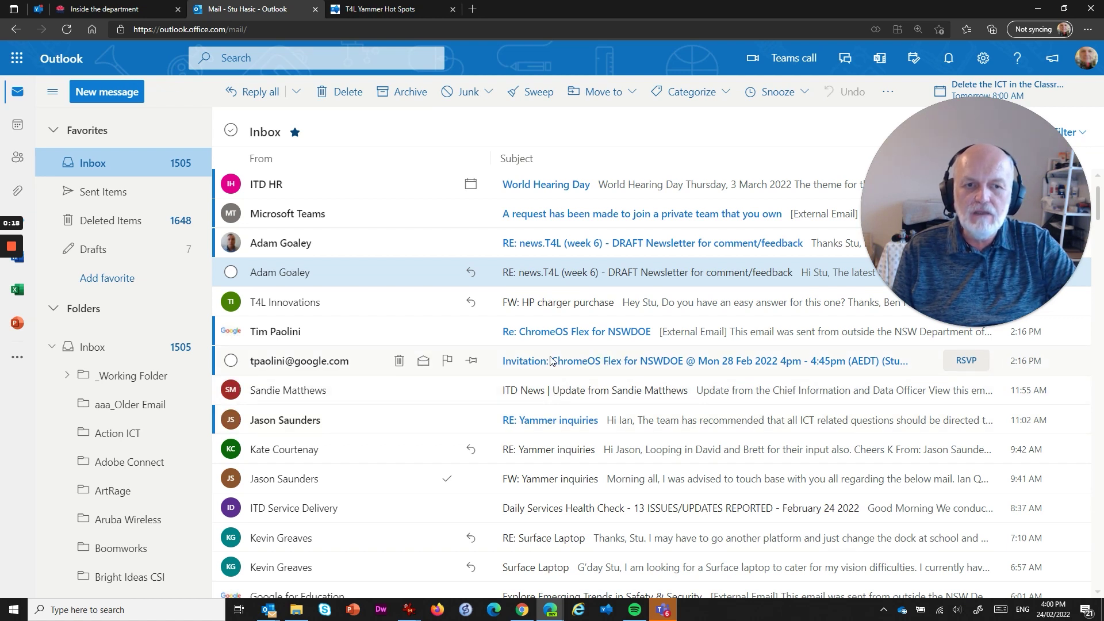
click(448, 363)
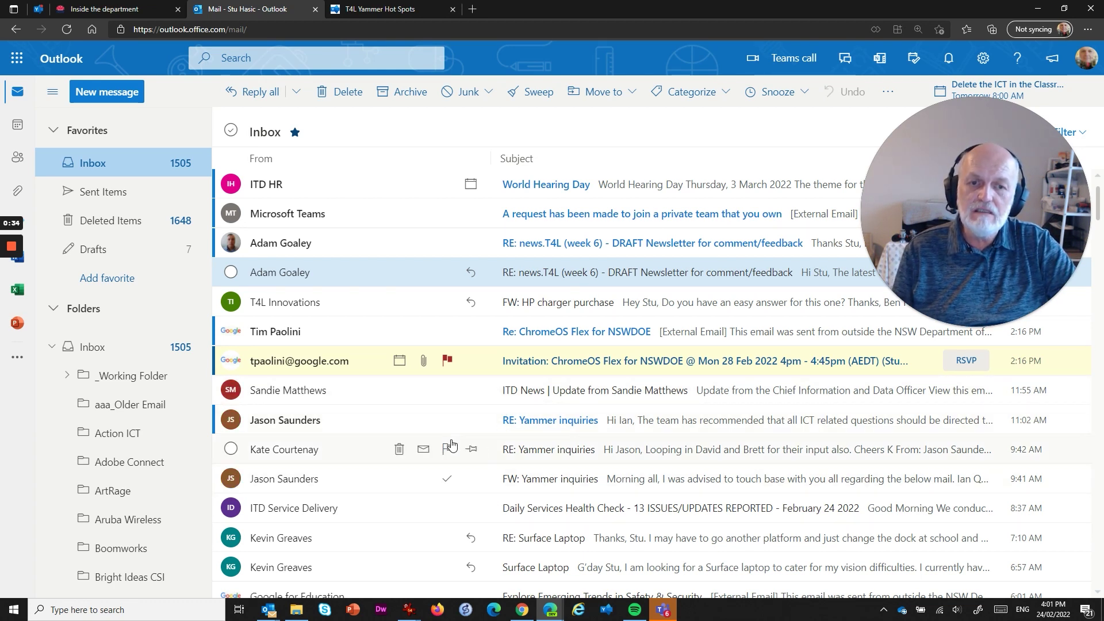
right_click(448, 361)
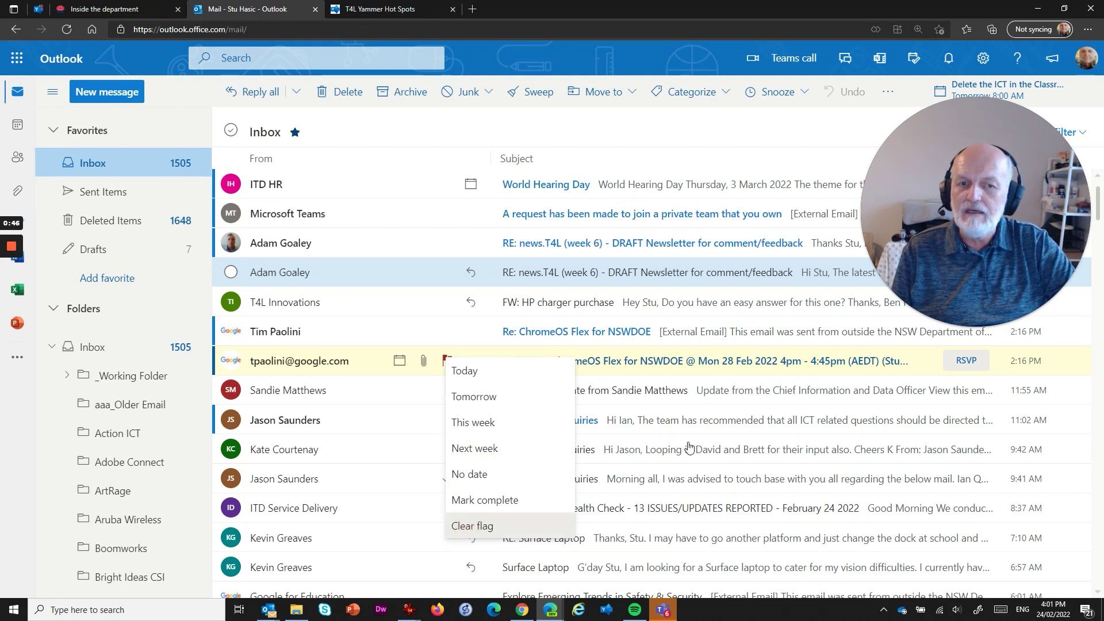
click(471, 527)
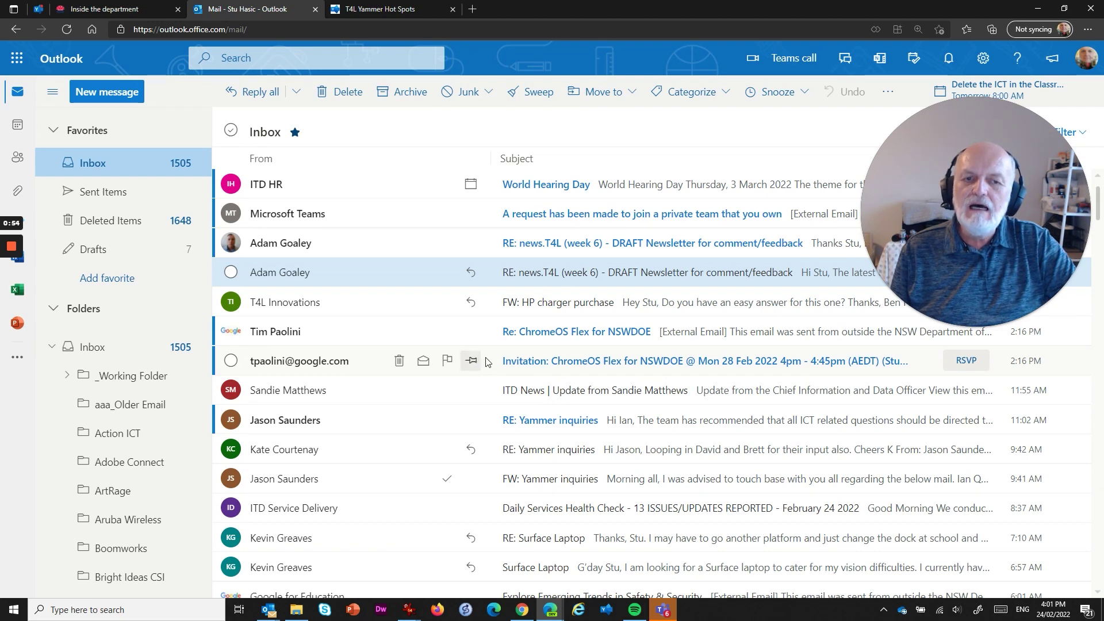
- From the invitation email's Categorize menu, open Manage categories to show the Green, Orange and Red categories
right_click(700, 364)
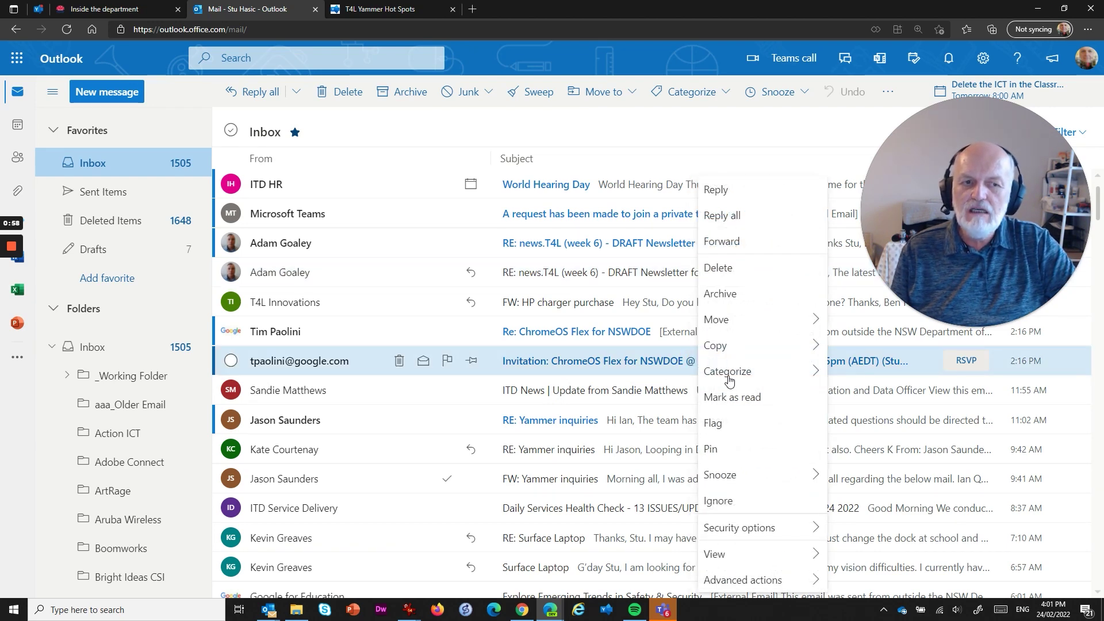
mouse_move(725, 375)
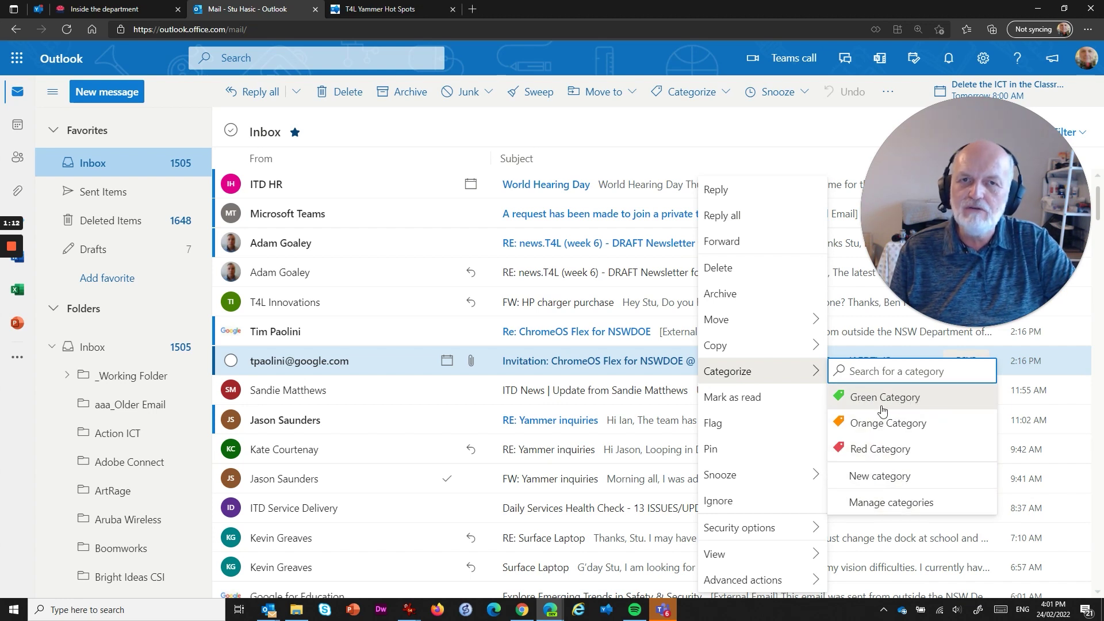
click(881, 508)
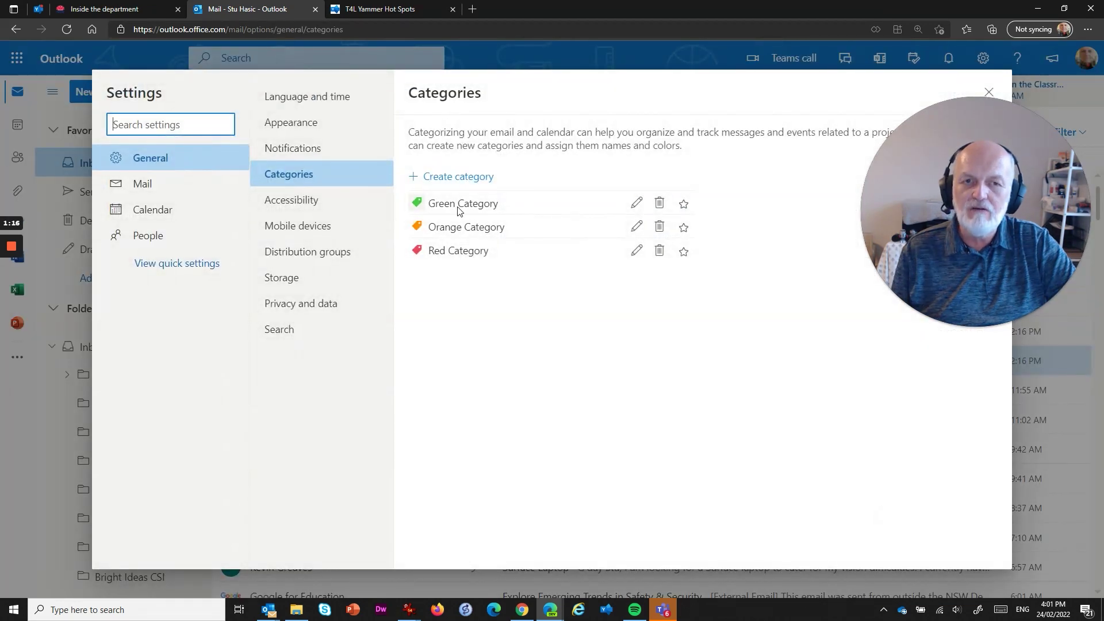
- Rename Green Category to DONE and save it
click(633, 203)
drag(492, 260, 365, 260)
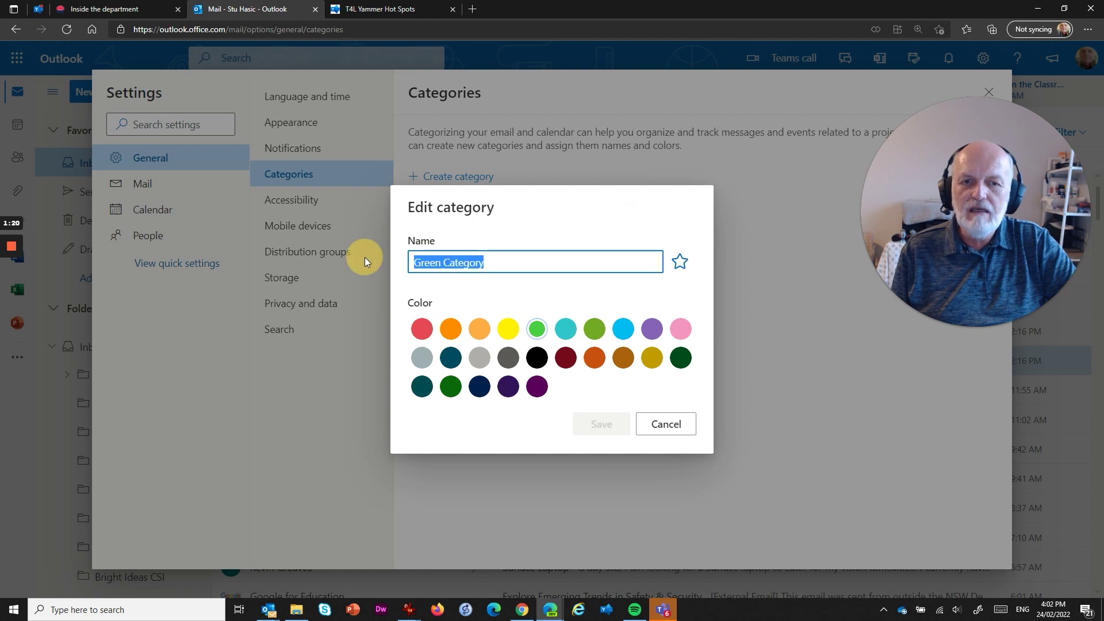
text(DONE)
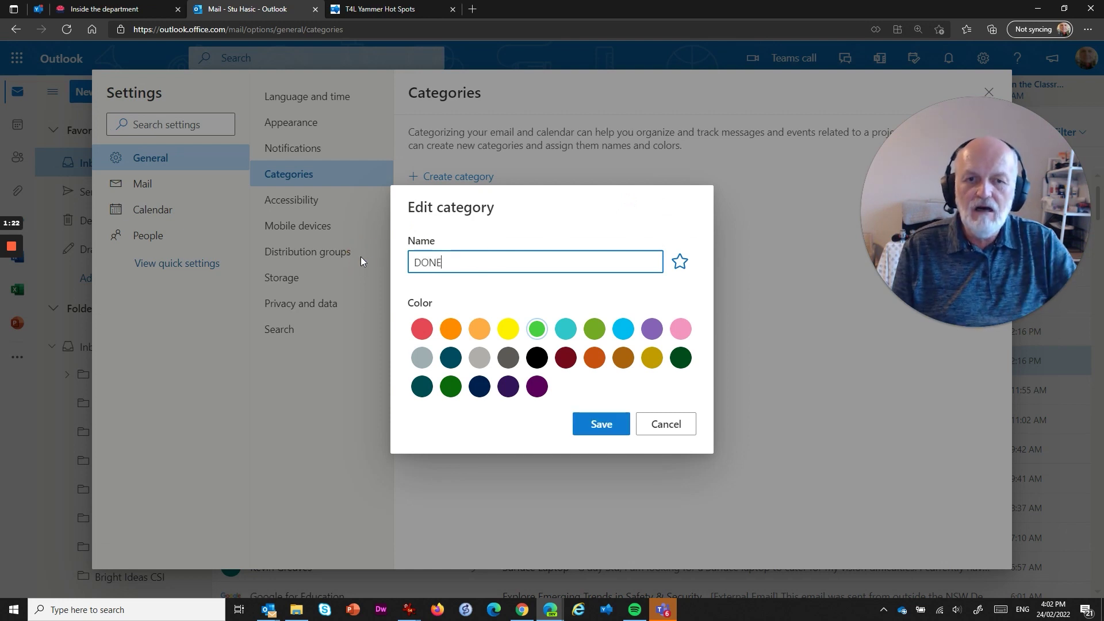
click(580, 418)
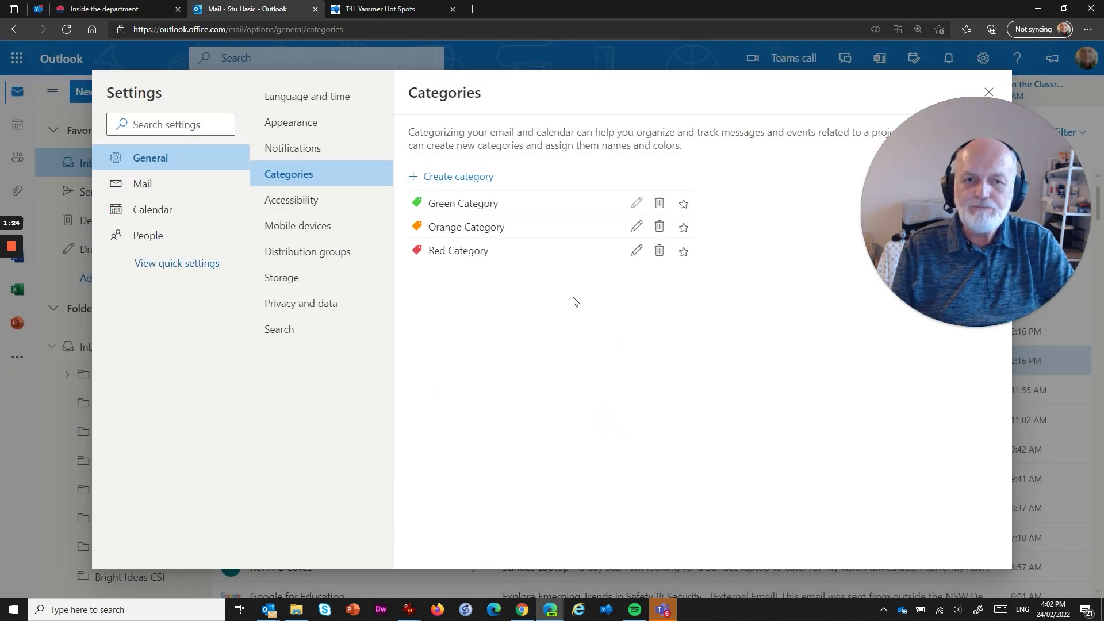
- Rename Red Category to URGENT and save it
click(637, 253)
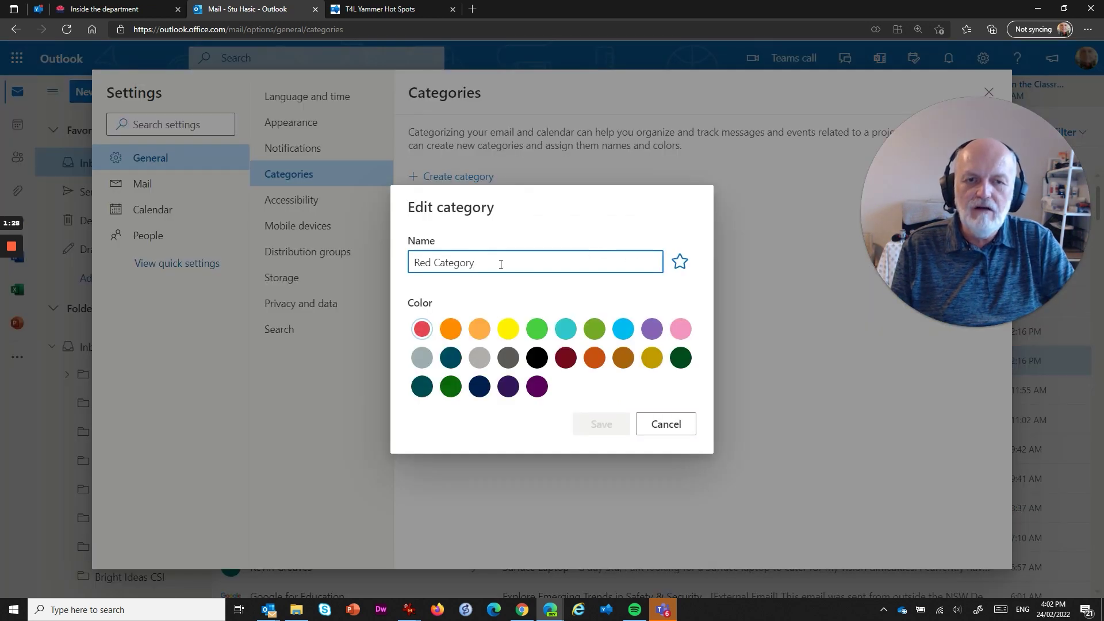
triple_click(501, 265)
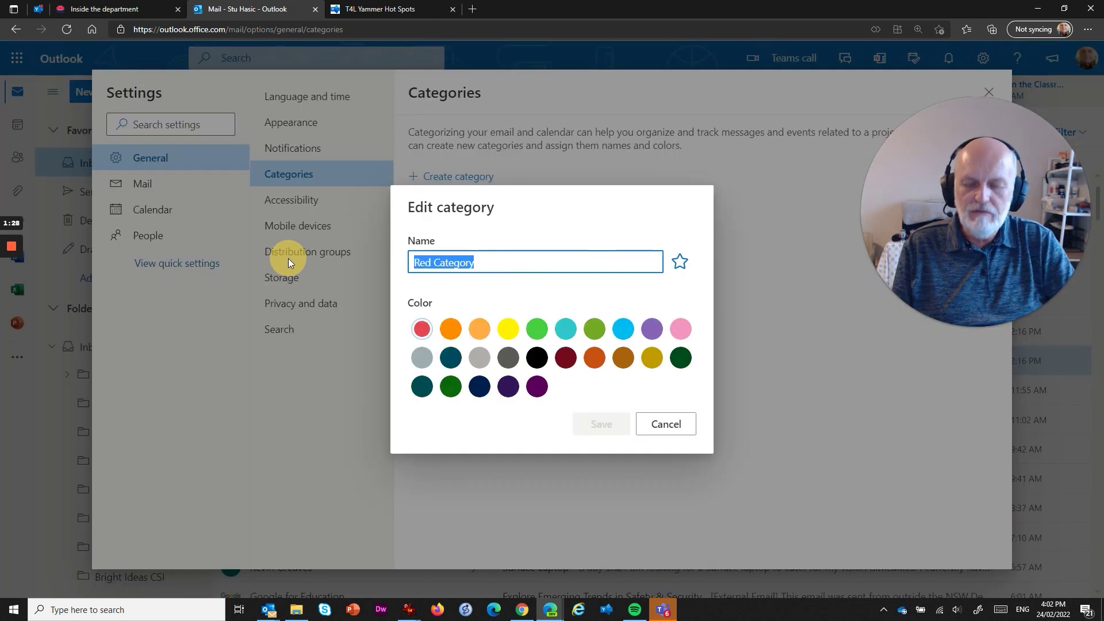
text(URGENT)
click(597, 424)
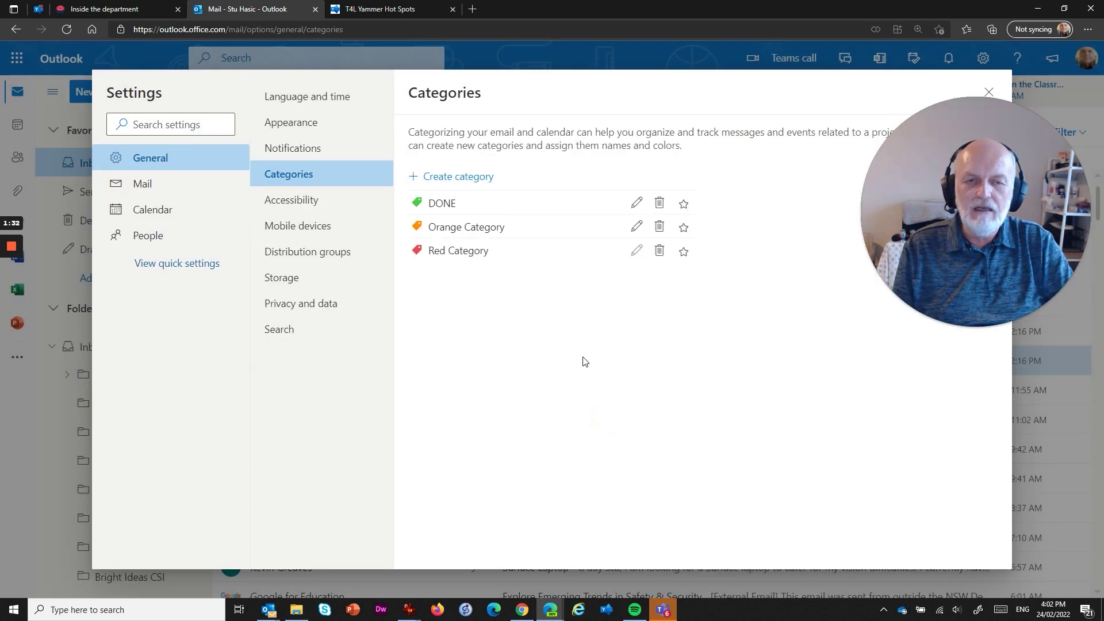
- Rename Orange Category to TO DO and save it
click(636, 230)
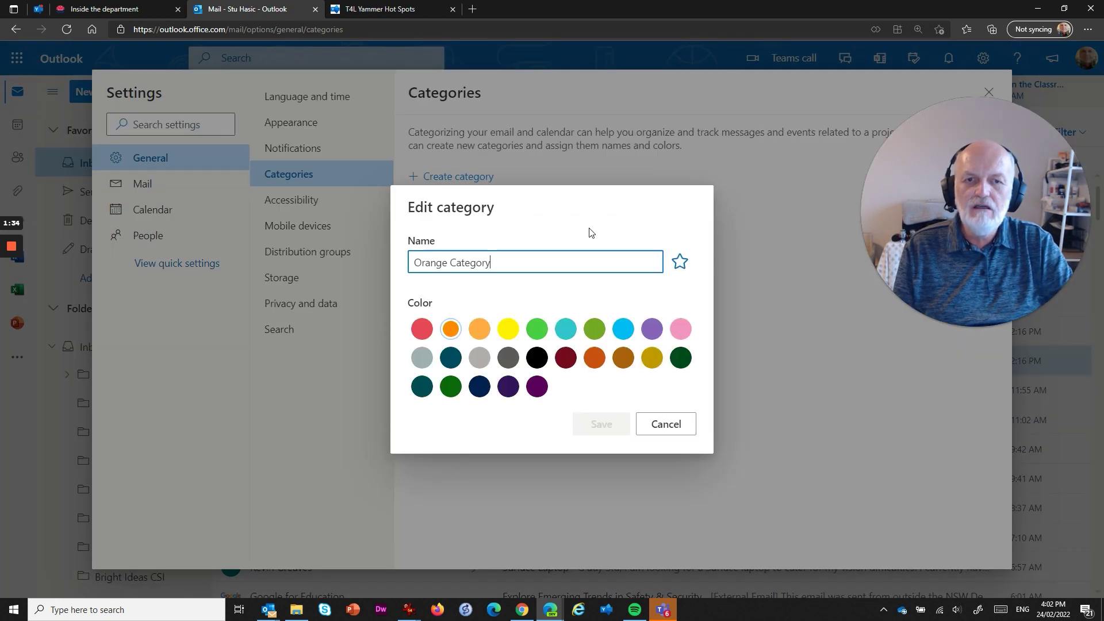
drag(491, 263, 377, 263)
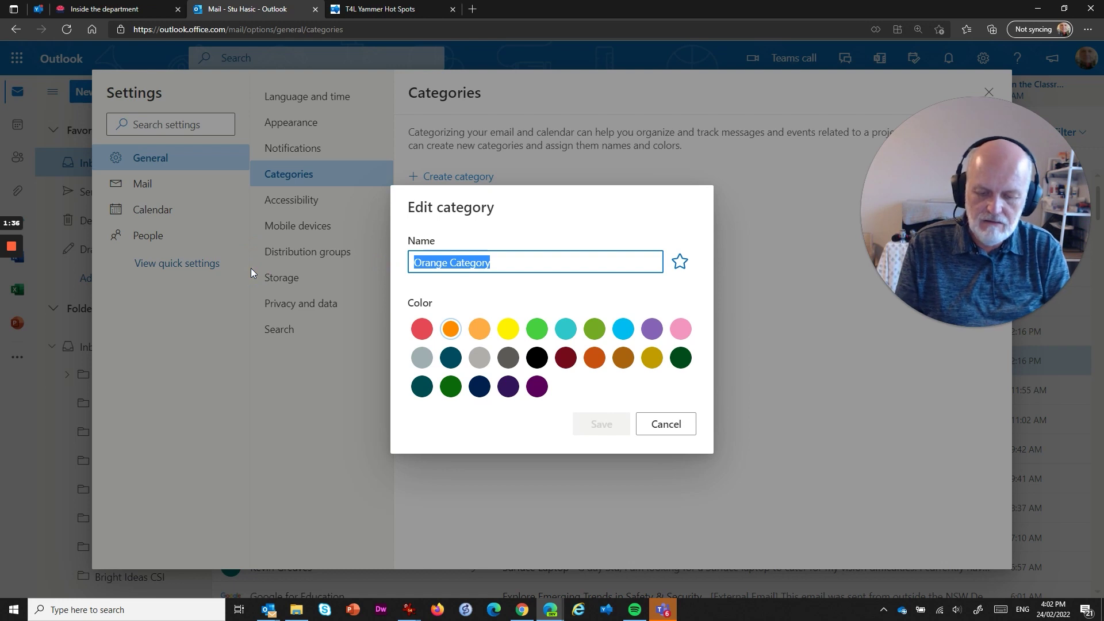
text(TO DO)
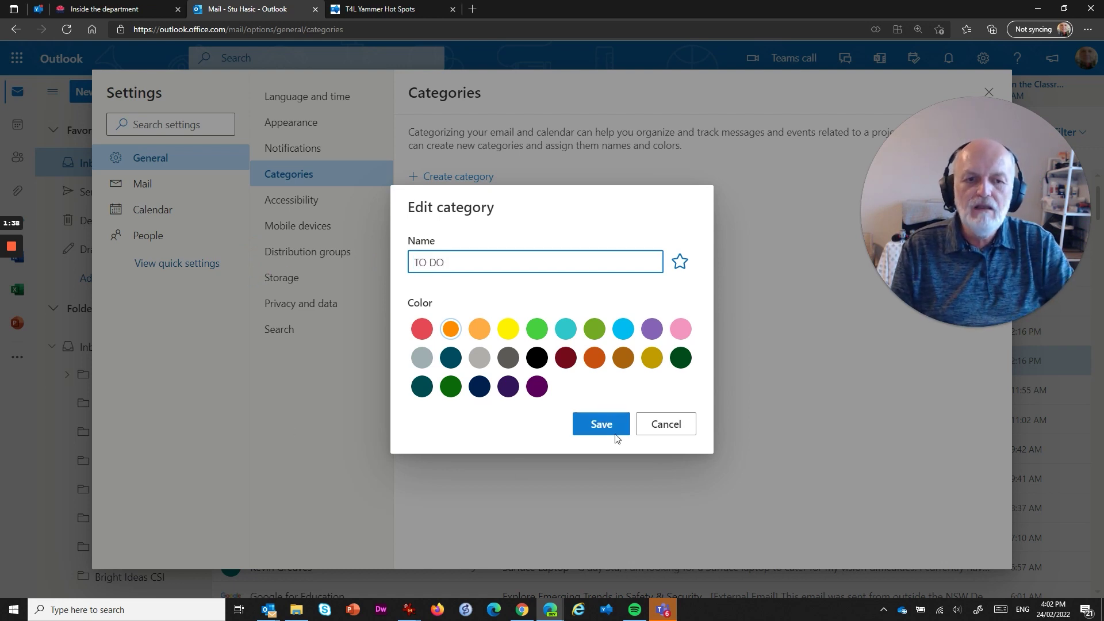
click(601, 420)
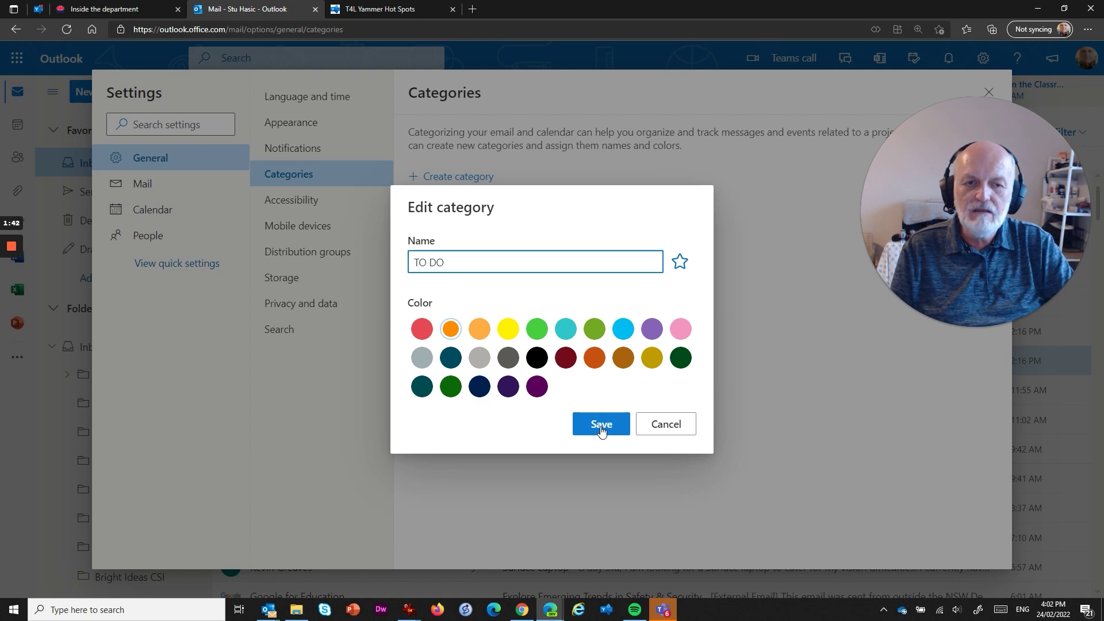
click(601, 426)
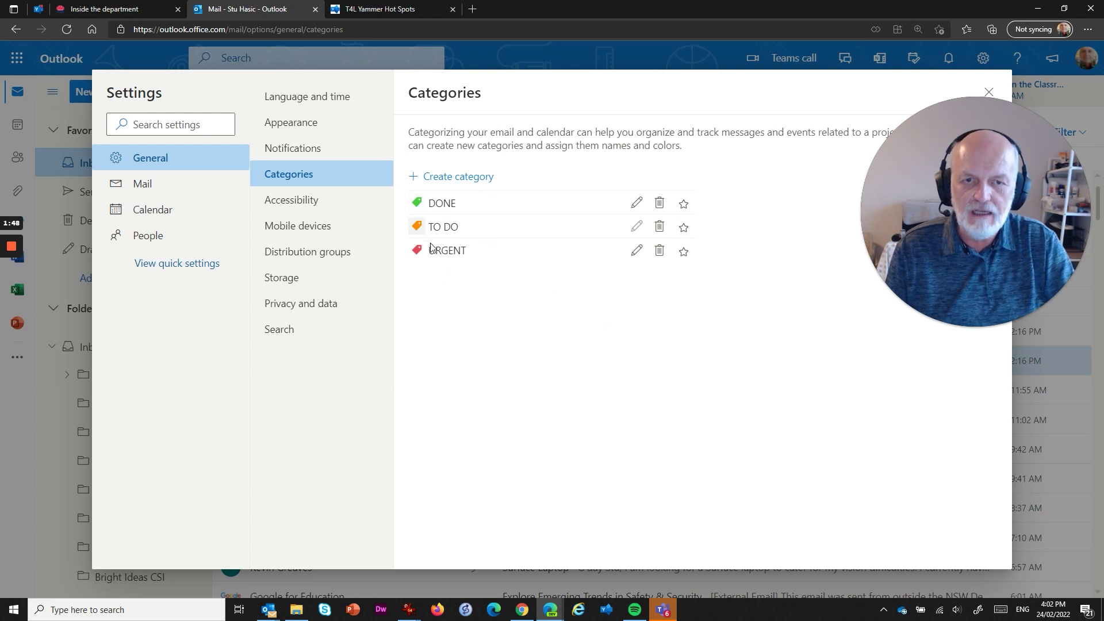
- Close the category settings and tag the ChromeOS Flex invitation email TO DO
click(989, 90)
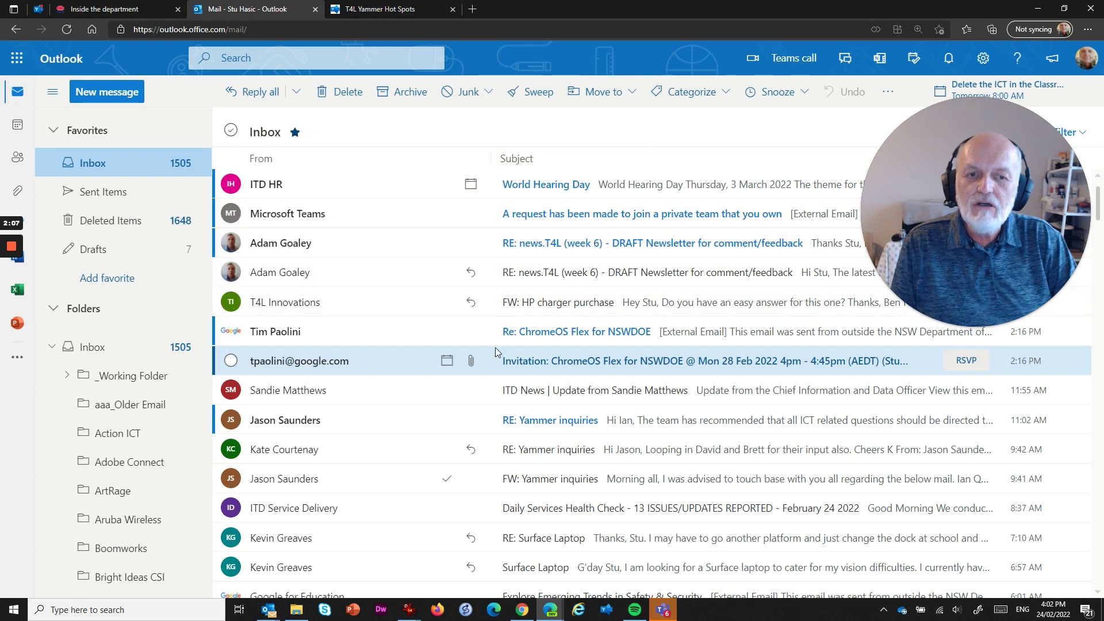
right_click(601, 361)
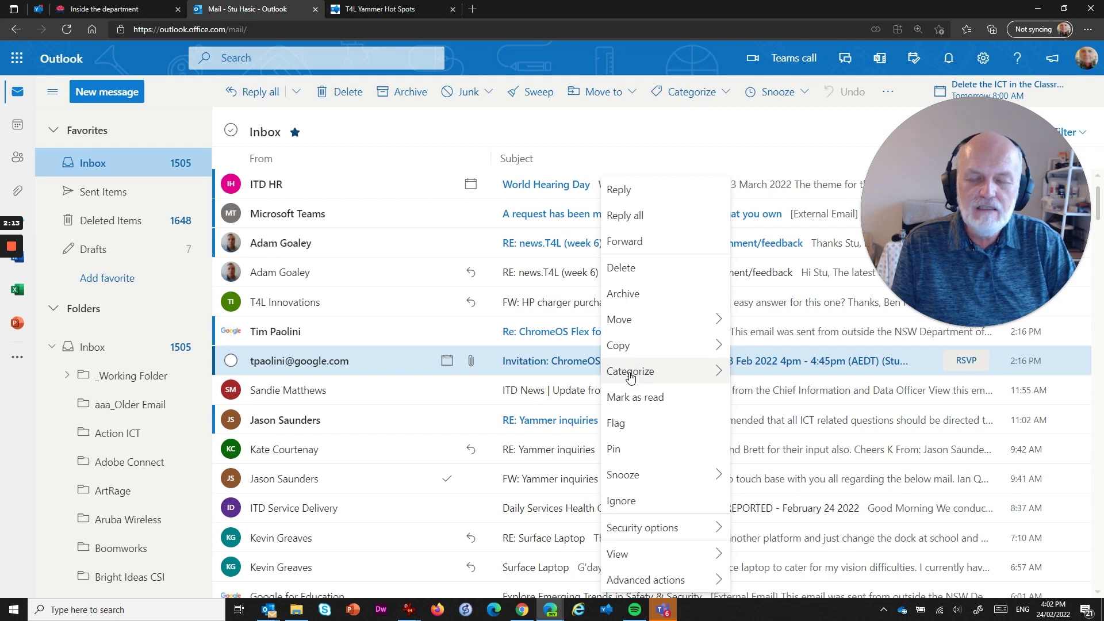
mouse_move(633, 374)
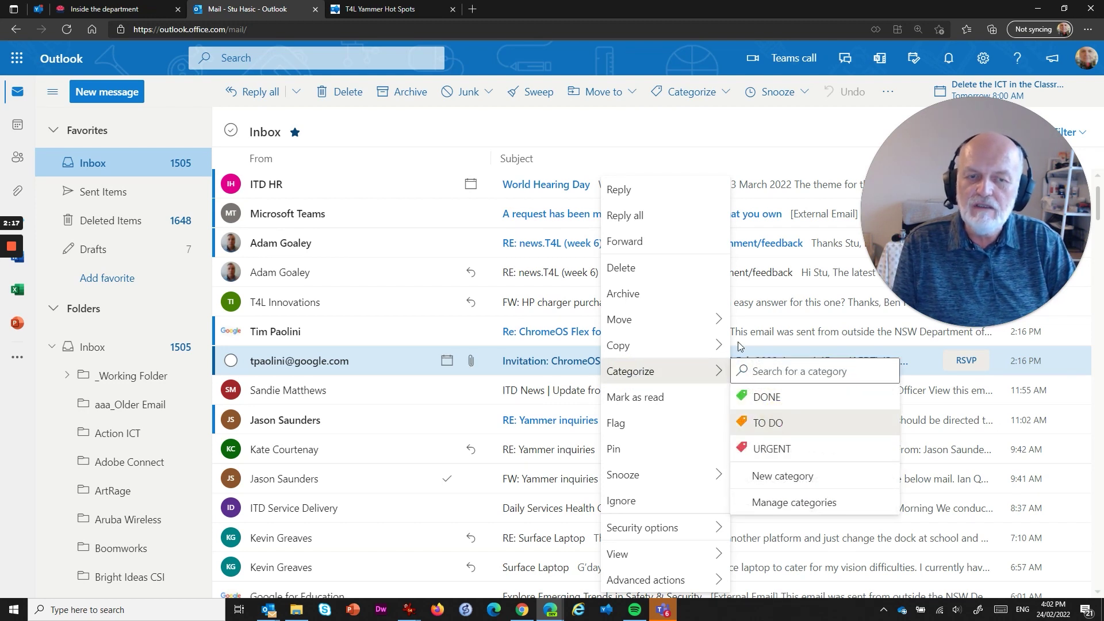
key(Return)
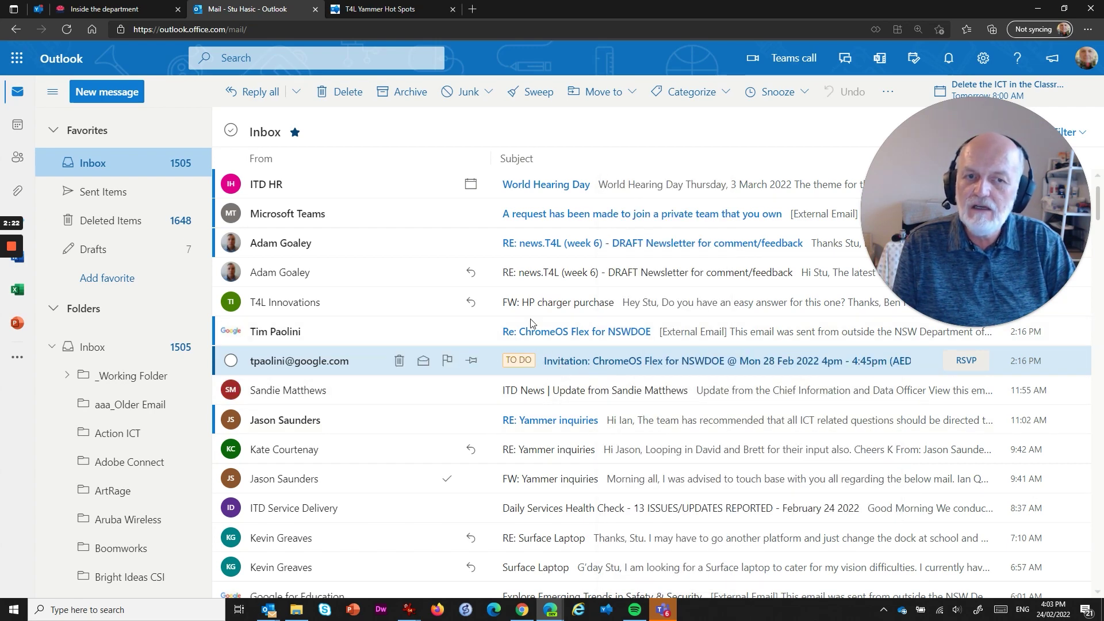
- Tag the FW: Yammer inquiries email with the URGENT category
right_click(541, 486)
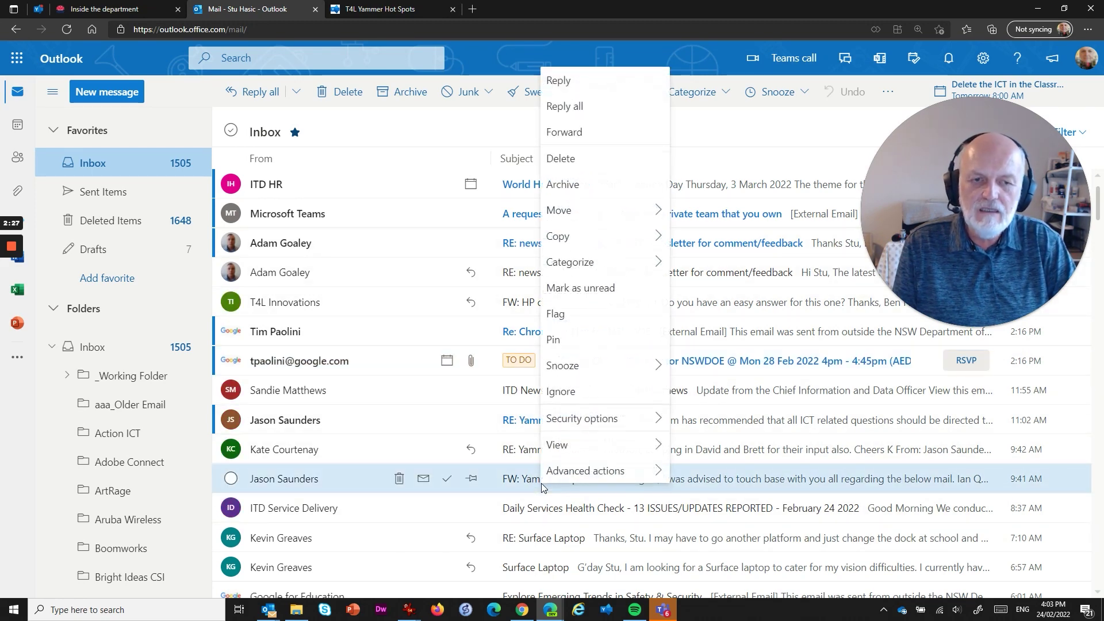
click(598, 263)
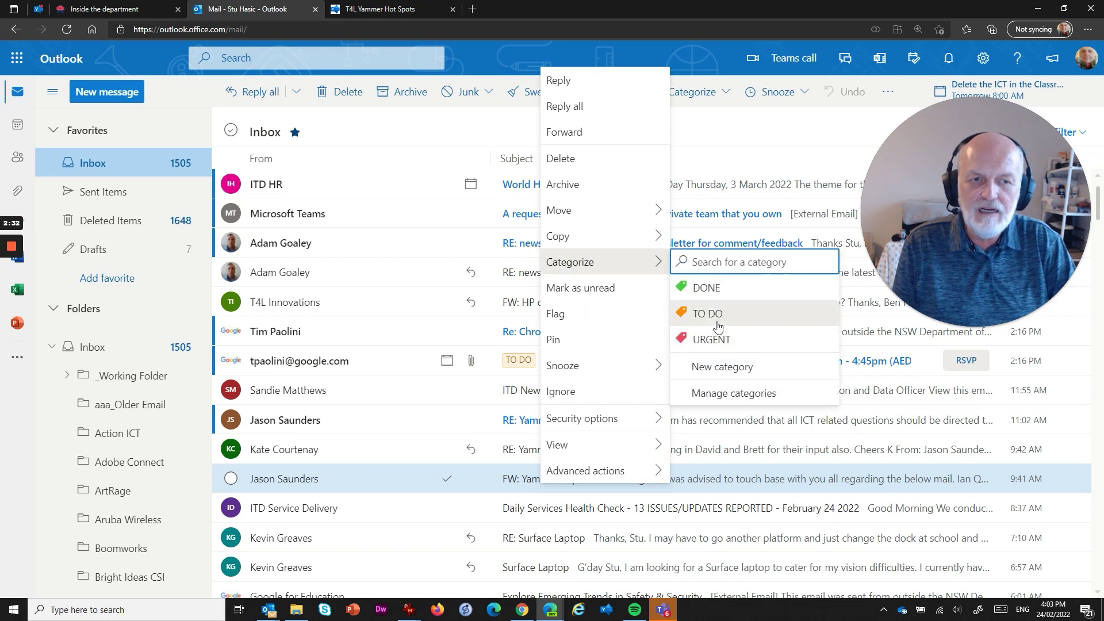
click(747, 338)
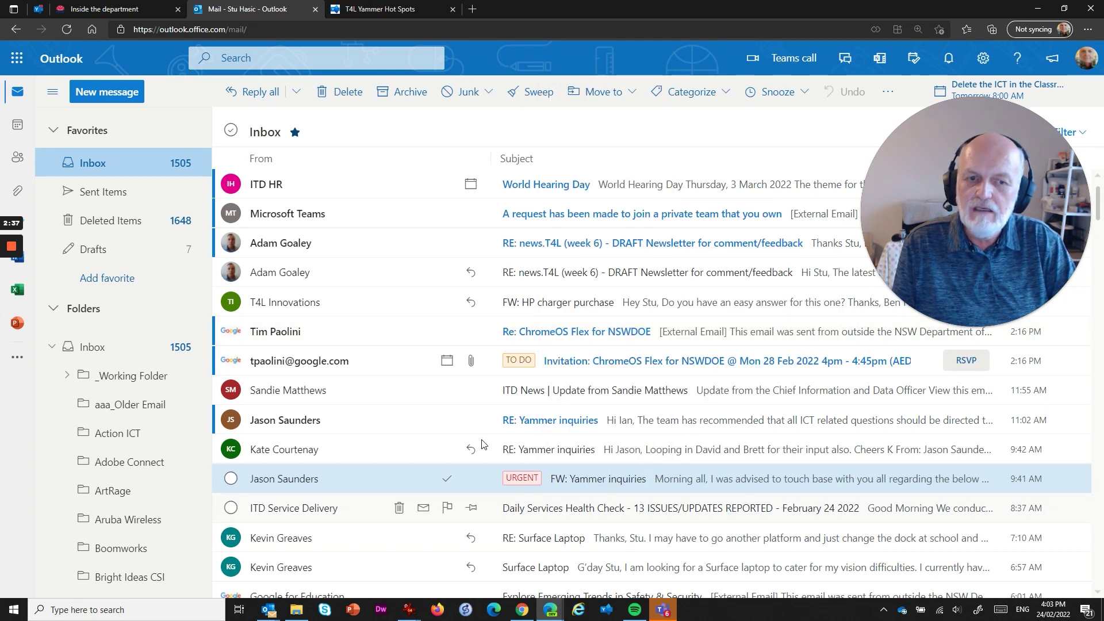
- Clear all categories from the FW: Yammer inquiries email
right_click(602, 478)
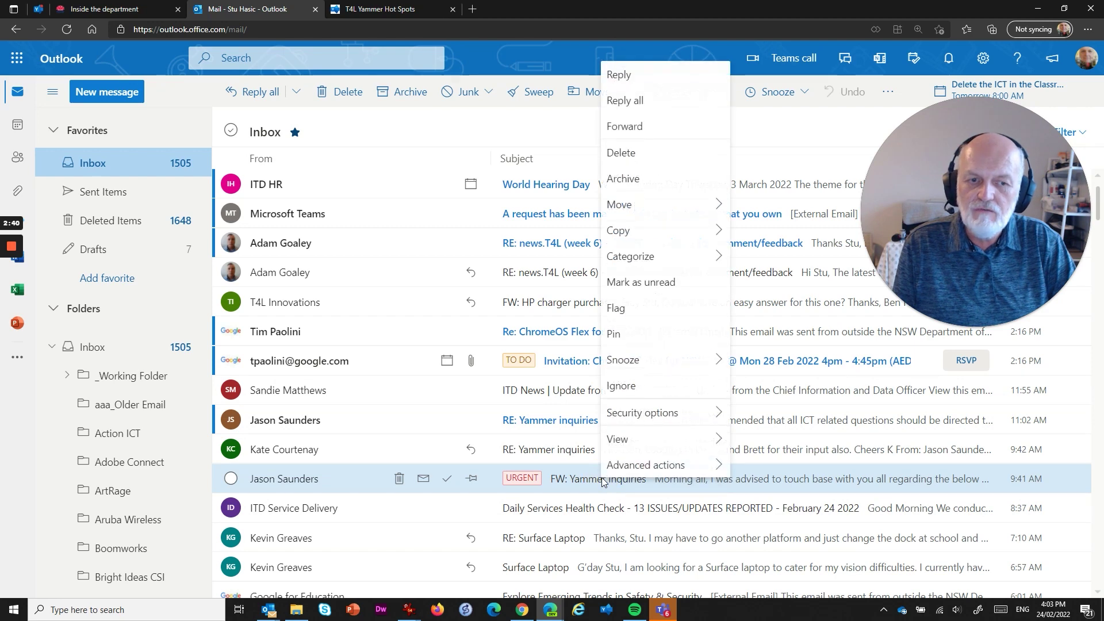
click(682, 264)
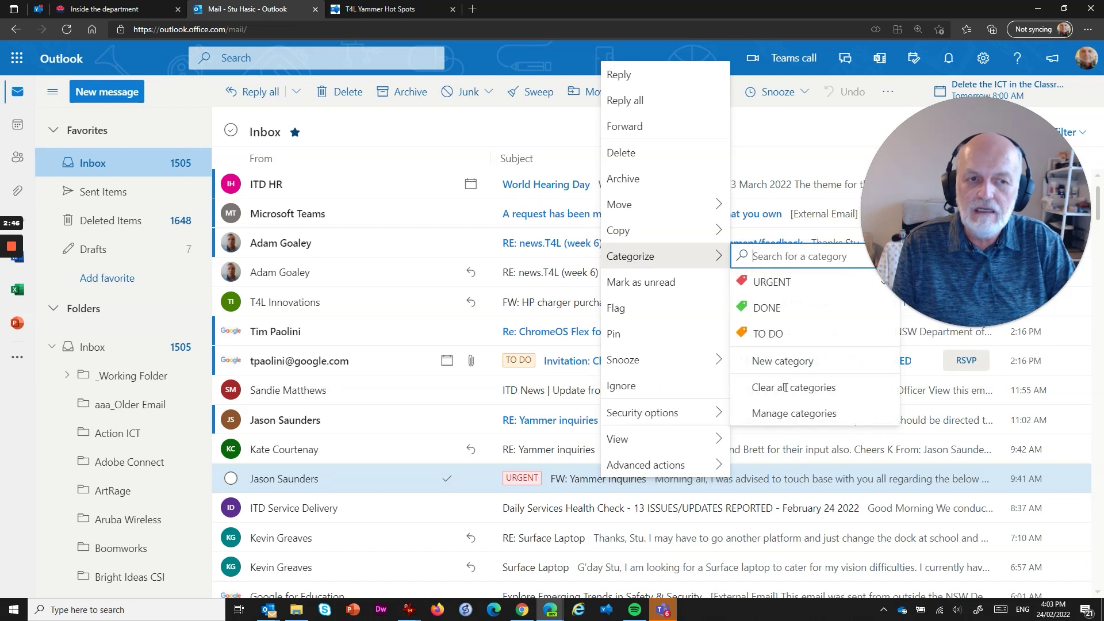
click(781, 389)
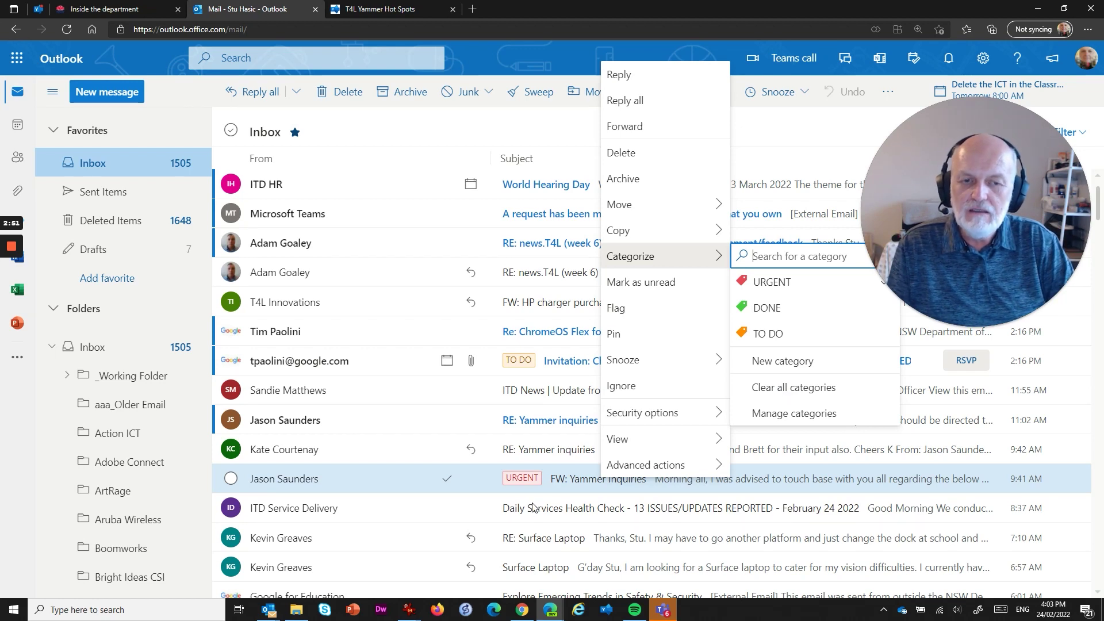
- Move the RE: news.T4L (week 6) DRAFT Newsletter feedback email into Inbox's In Progress folder
key(Escape)
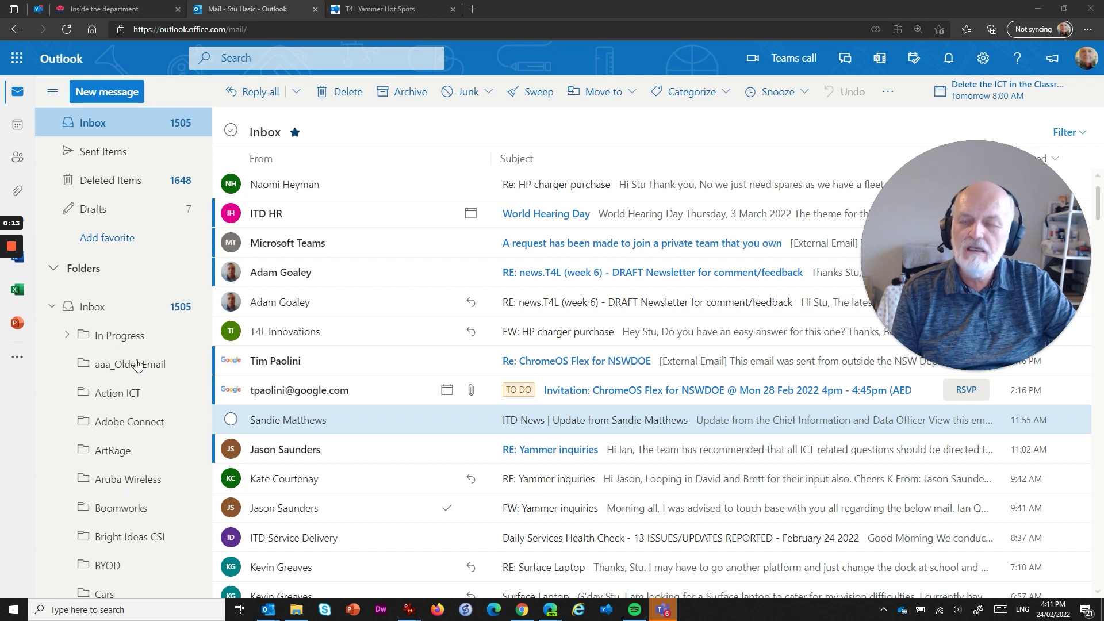
right_click(96, 311)
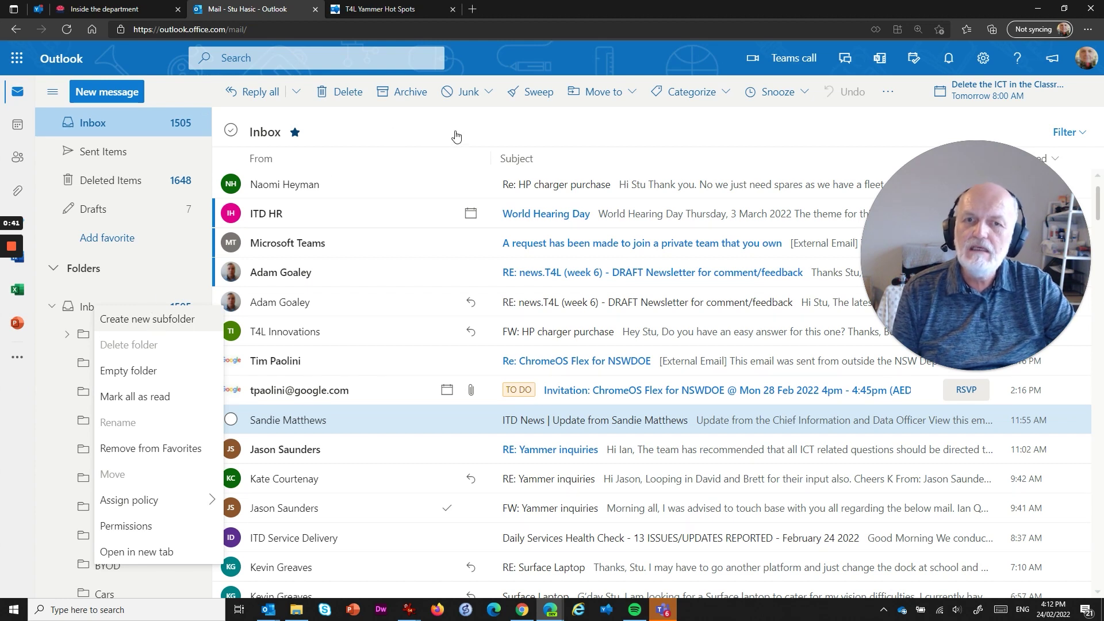
click(435, 129)
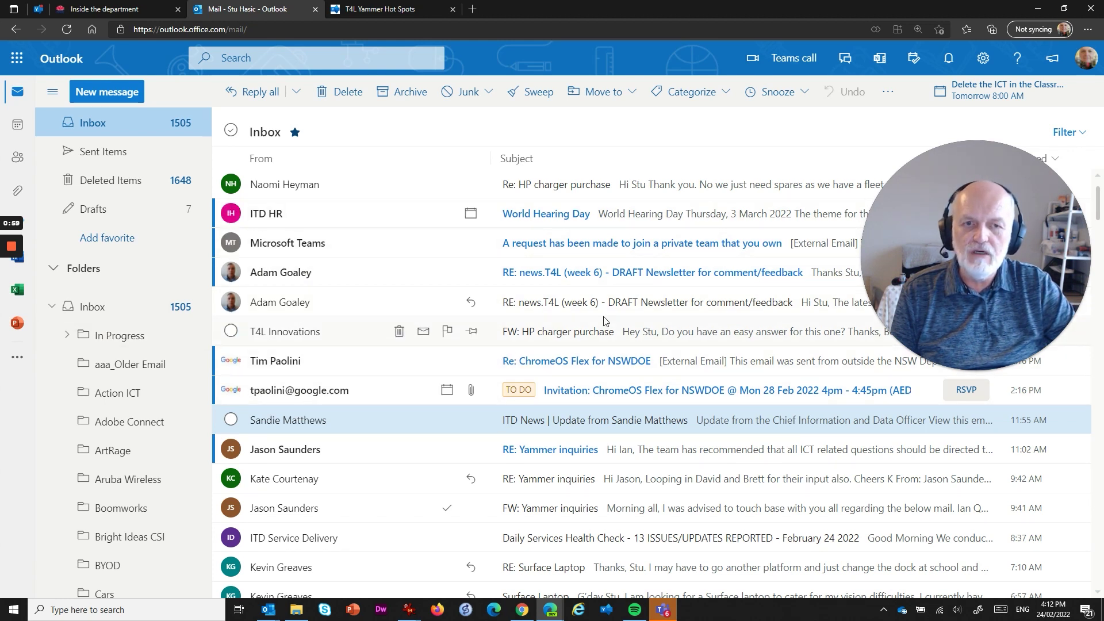
drag(596, 273, 113, 340)
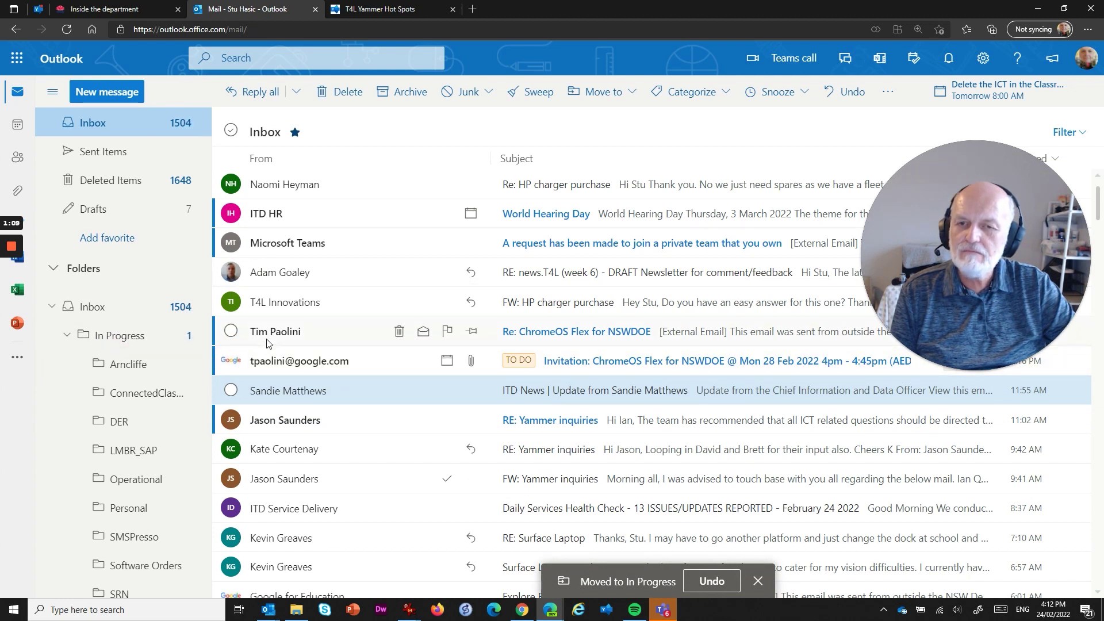
click(113, 340)
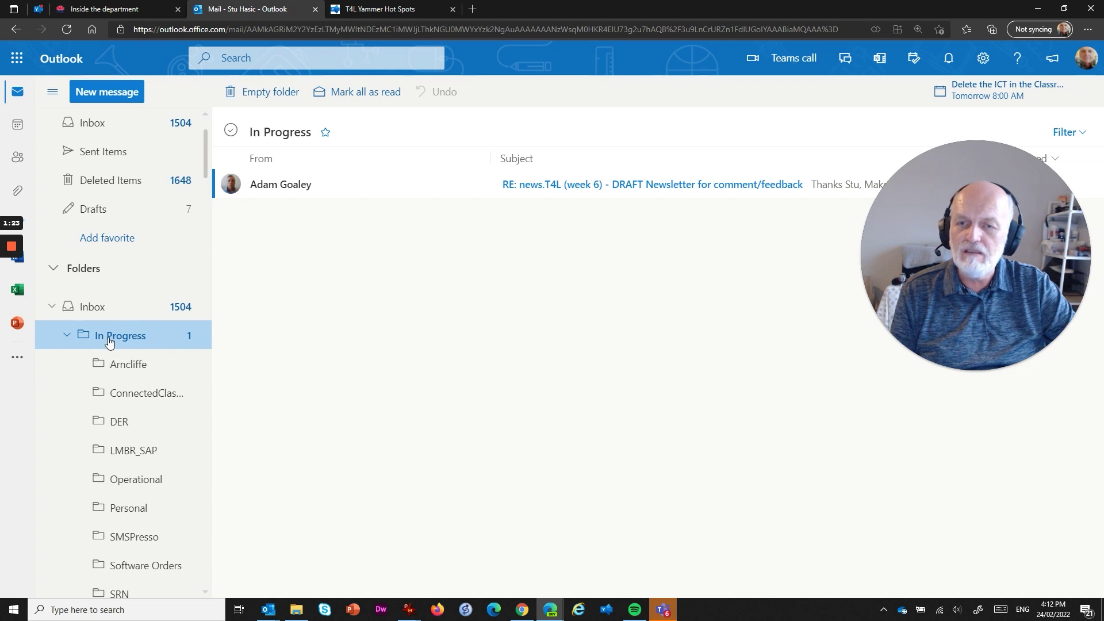
click(90, 306)
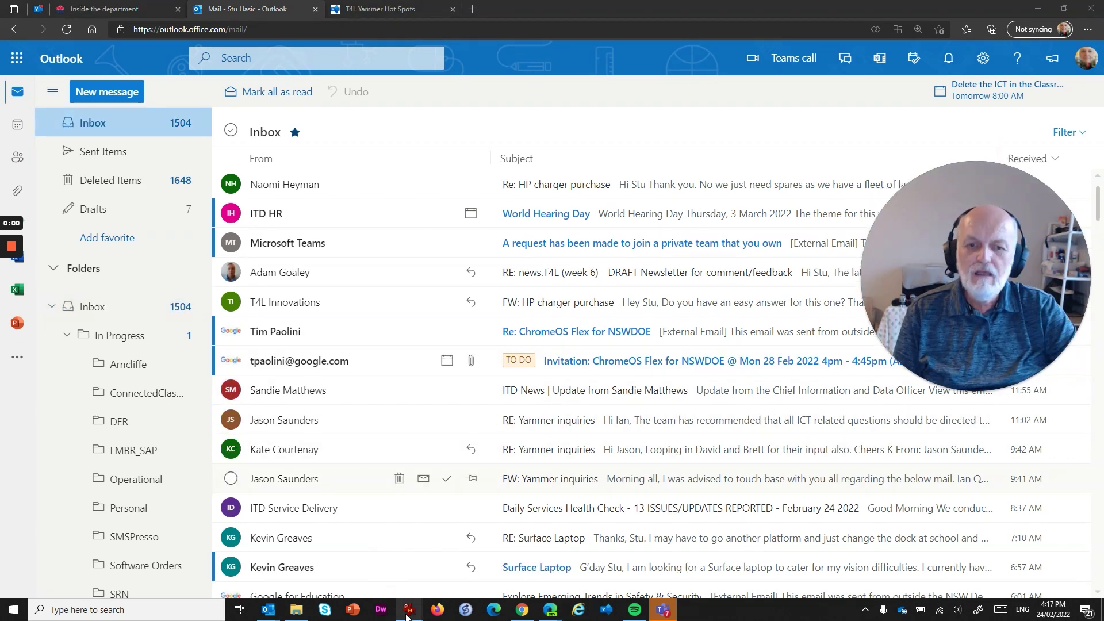
- Bring up the IrfanView email tips slide, then hide it to return to the inbox
mouse_move(409, 609)
click(446, 583)
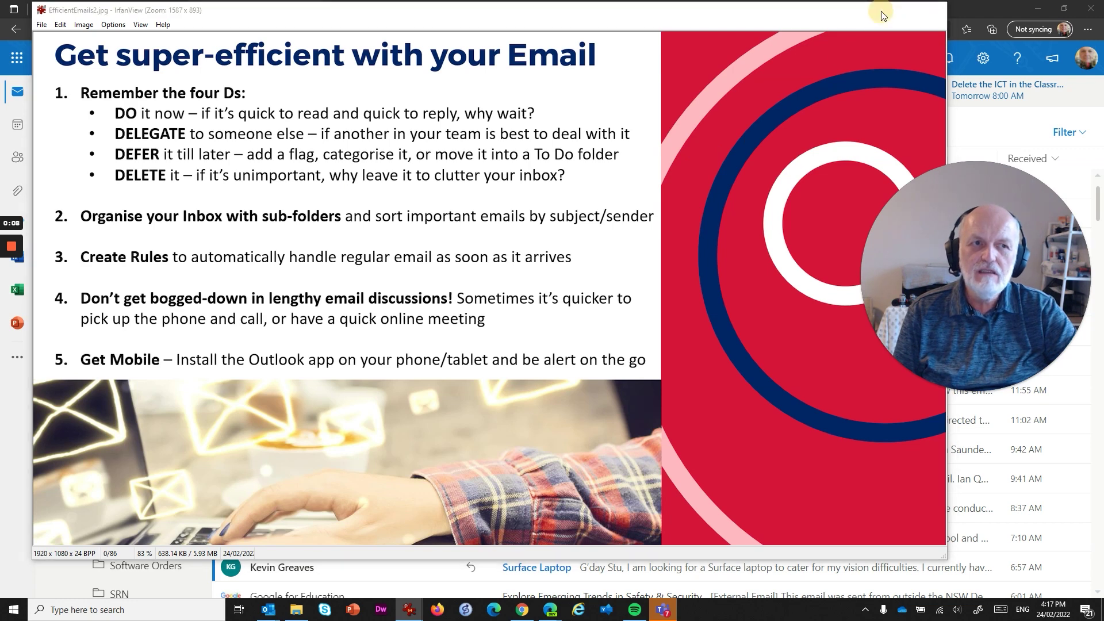
key(Escape)
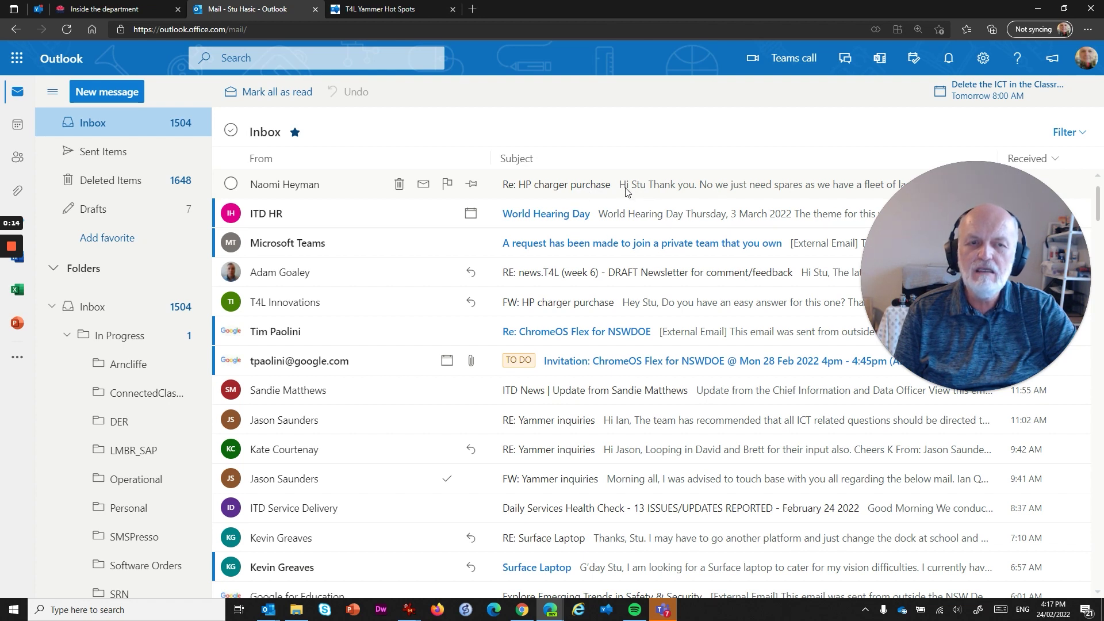
- Delete the Re: HP charger purchase email, then tick five emails and clear the selection
click(400, 185)
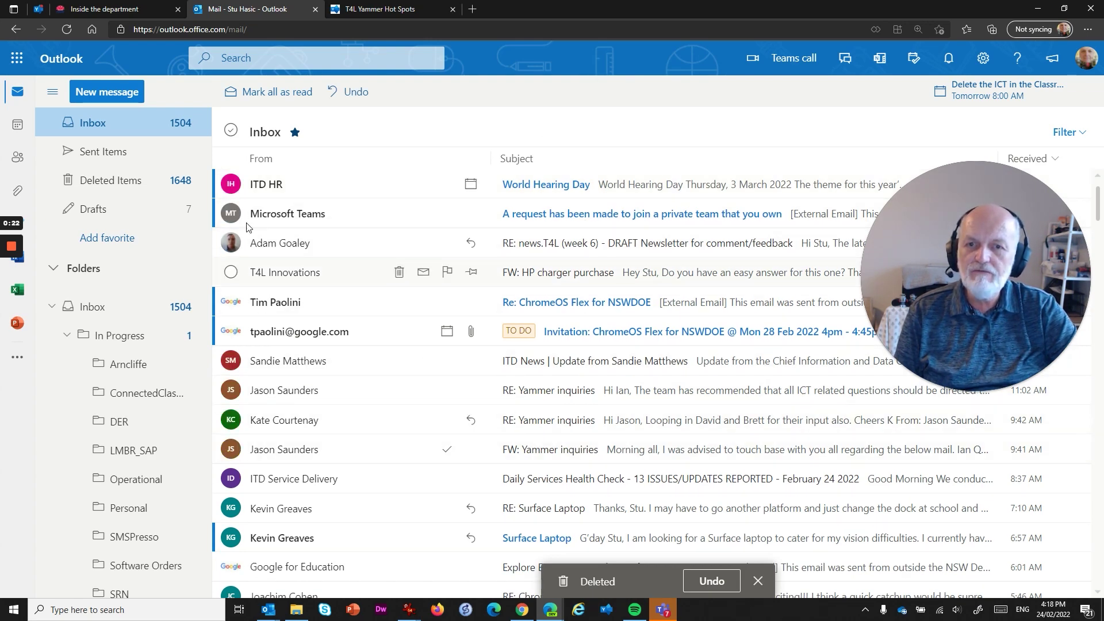
click(230, 184)
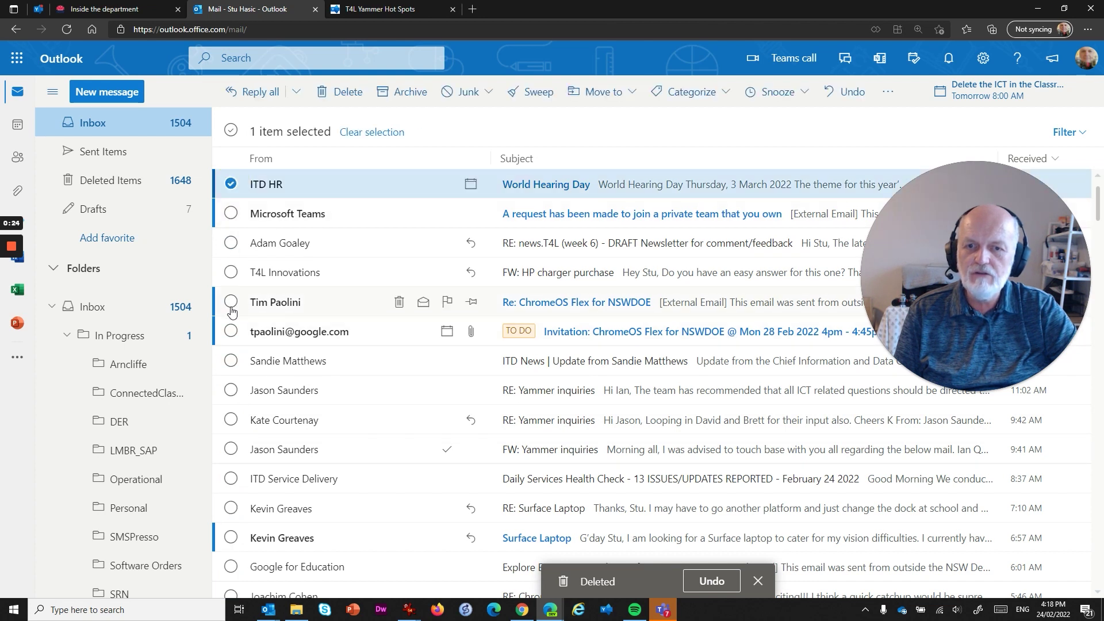
click(231, 302)
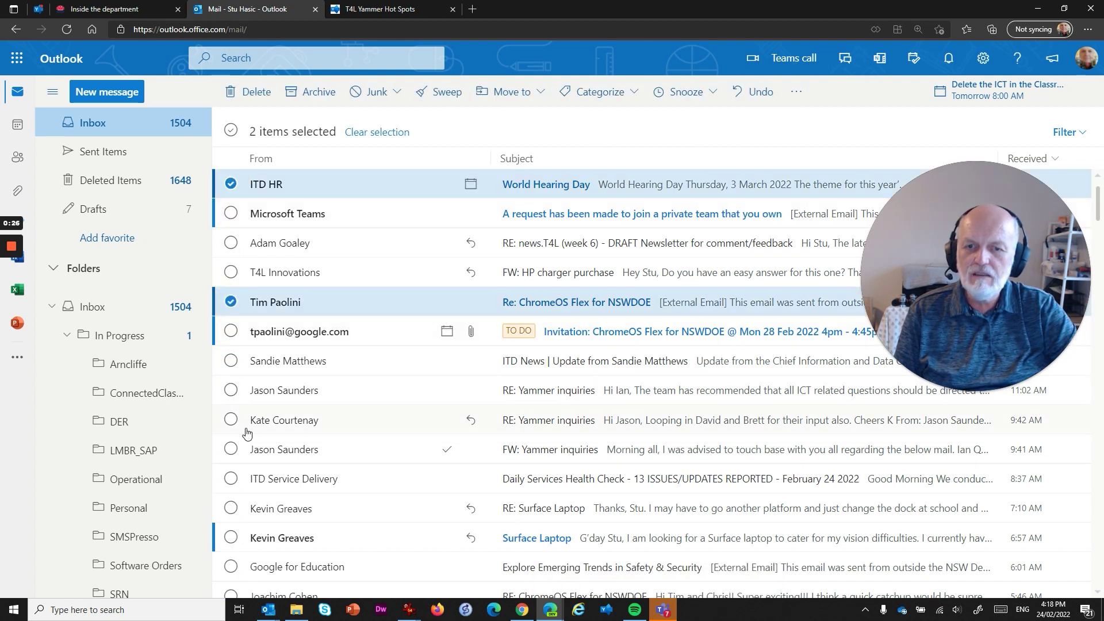
click(230, 420)
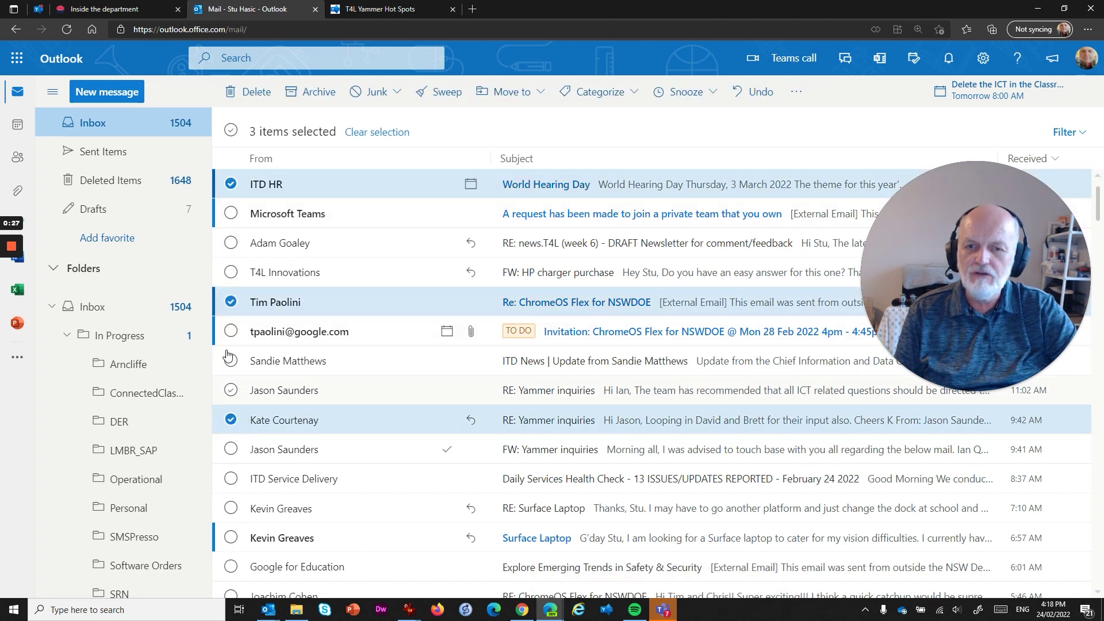
click(230, 508)
click(230, 567)
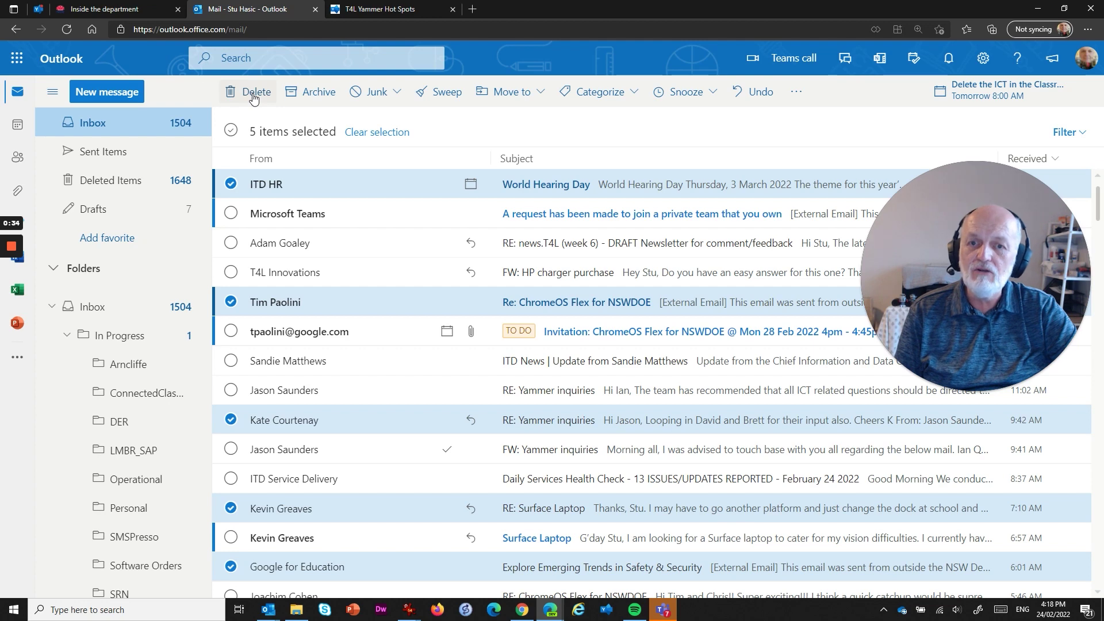
click(374, 132)
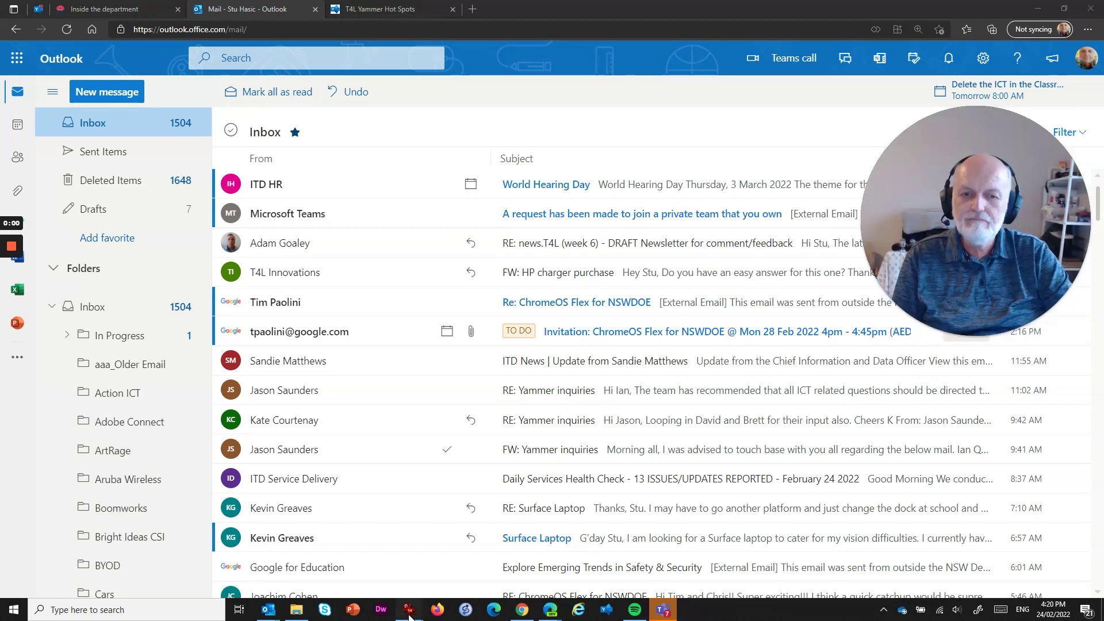
mouse_move(408, 609)
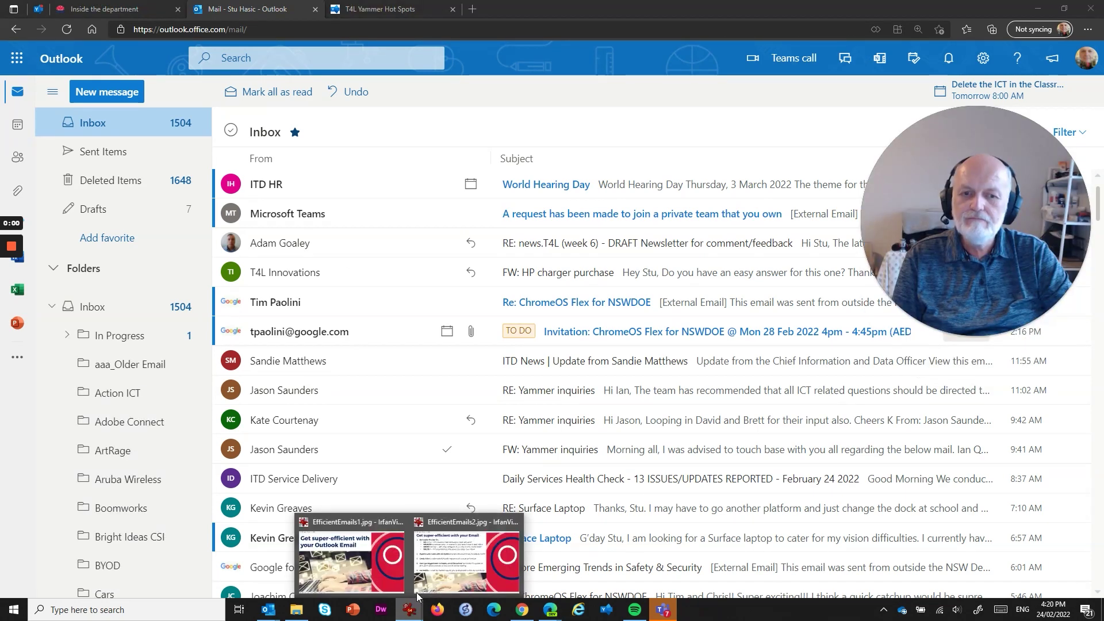
click(439, 577)
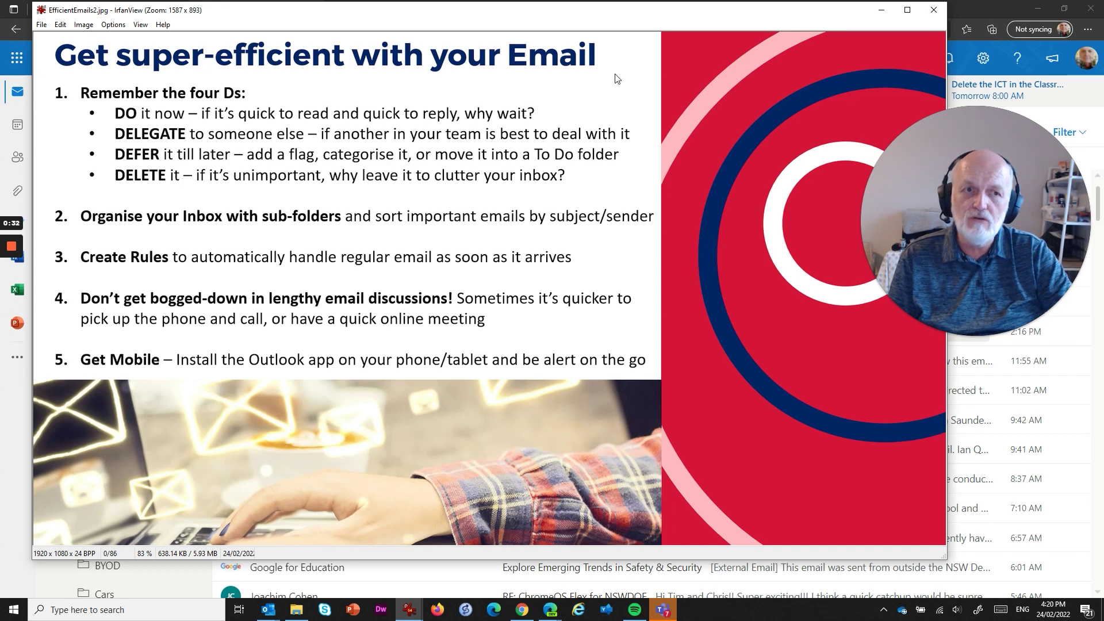
click(881, 10)
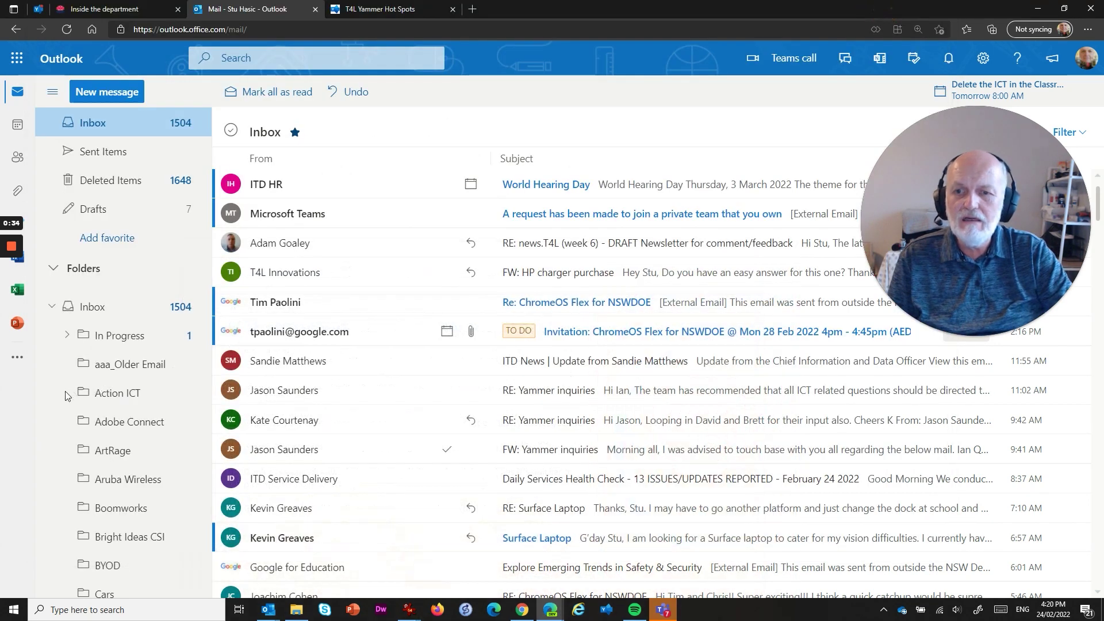
scroll(107, 446, down, 4)
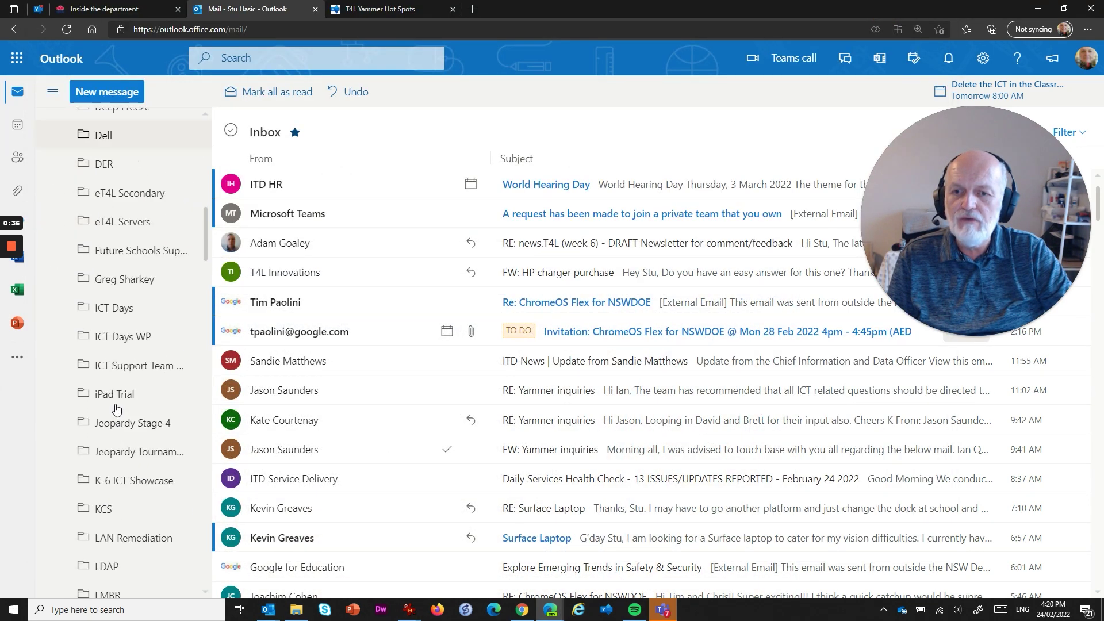
scroll(116, 408, down, 10)
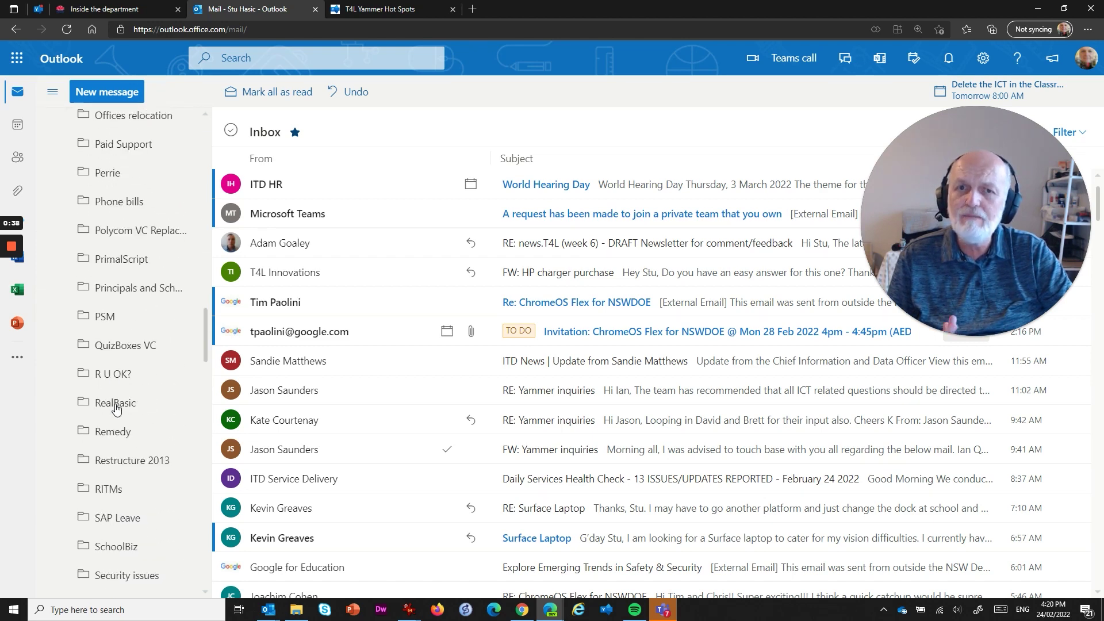
scroll(115, 408, down, 6)
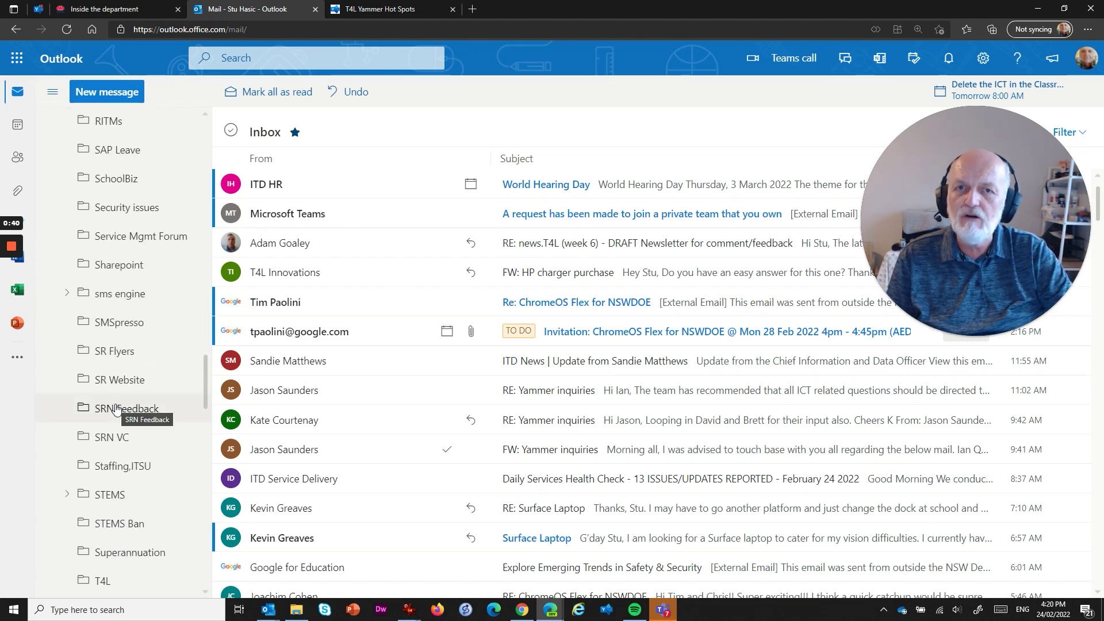
scroll(115, 408, down, 9)
scroll(116, 425, up, 7)
scroll(116, 425, up, 15)
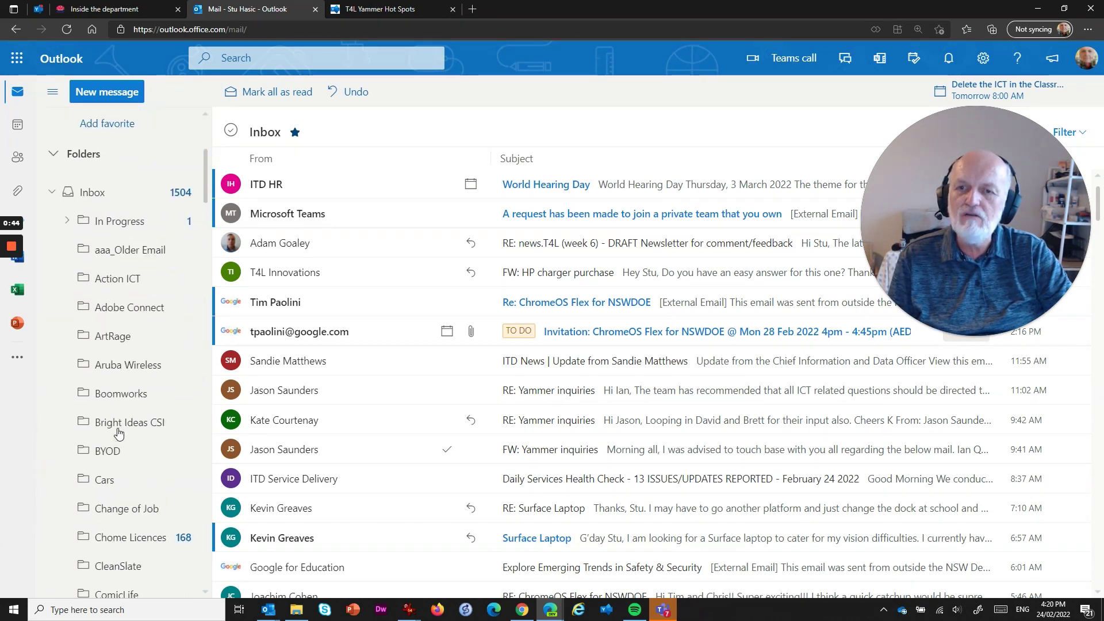
scroll(117, 433, up, 3)
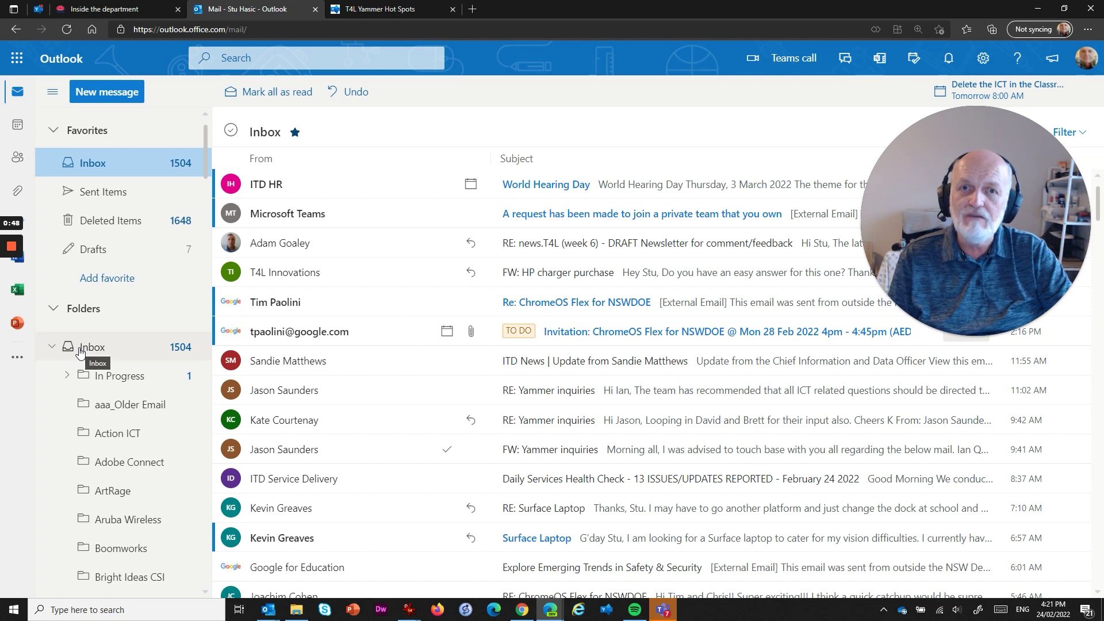
mouse_move(409, 610)
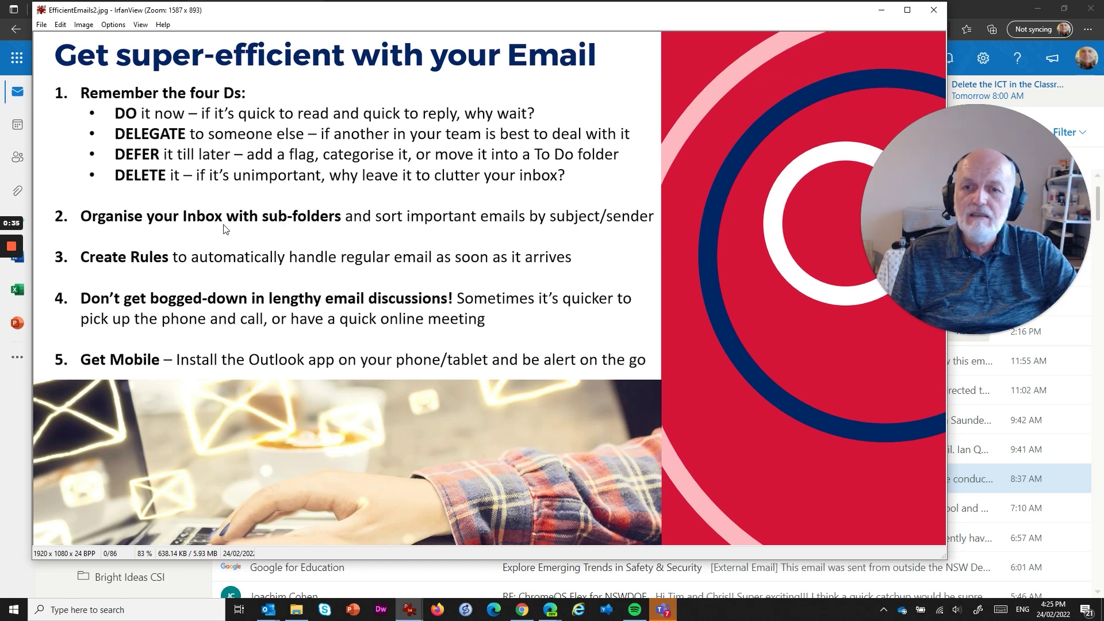
- Minimise the IrfanView slide to get back to the Outlook inbox
click(882, 9)
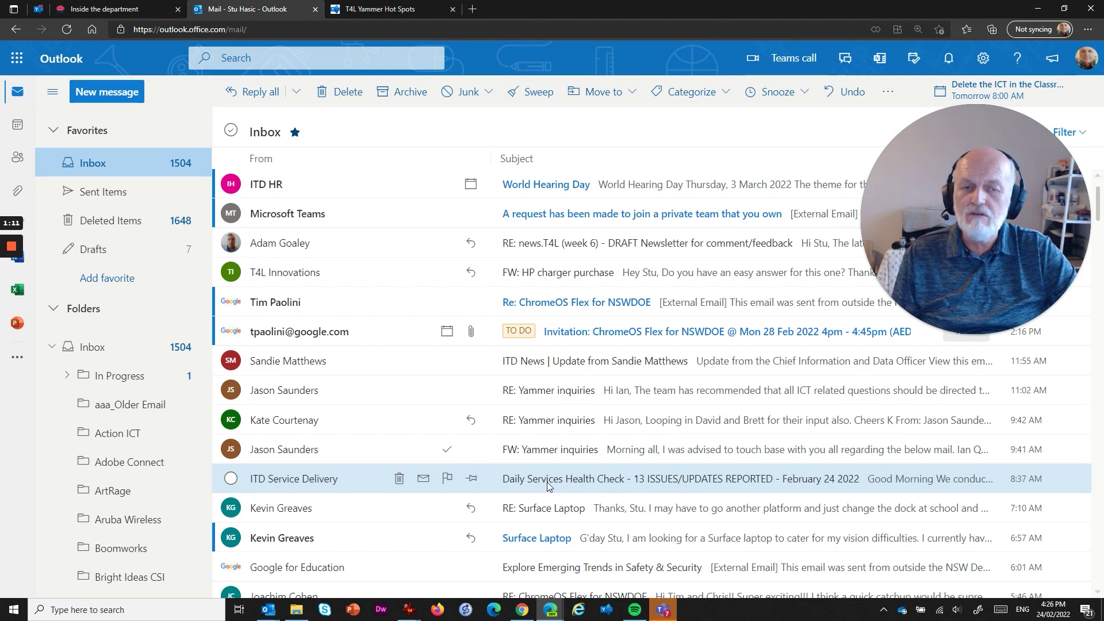
- Create a rule from the Daily Services Health Check email moving DSHC Minutes messages to Daily Health Check
right_click(596, 480)
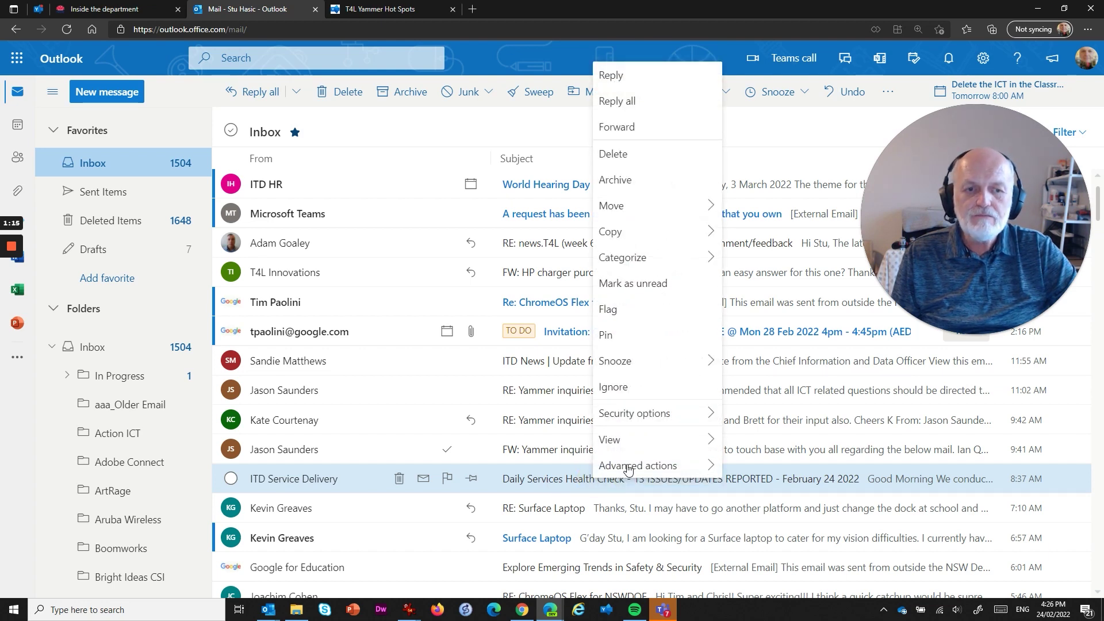
mouse_move(667, 470)
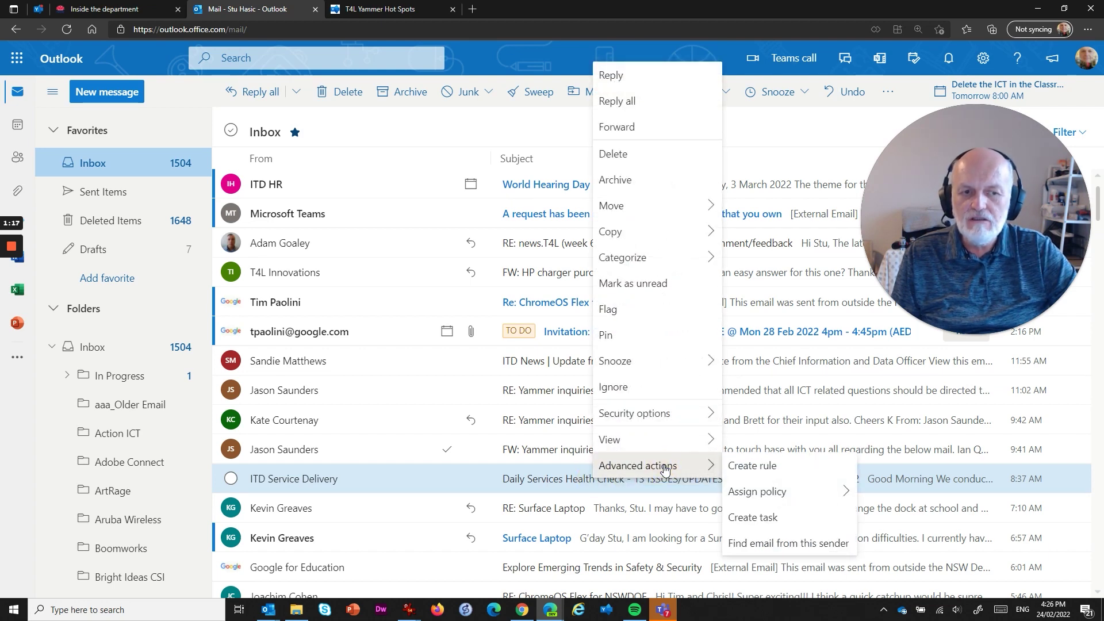
click(765, 467)
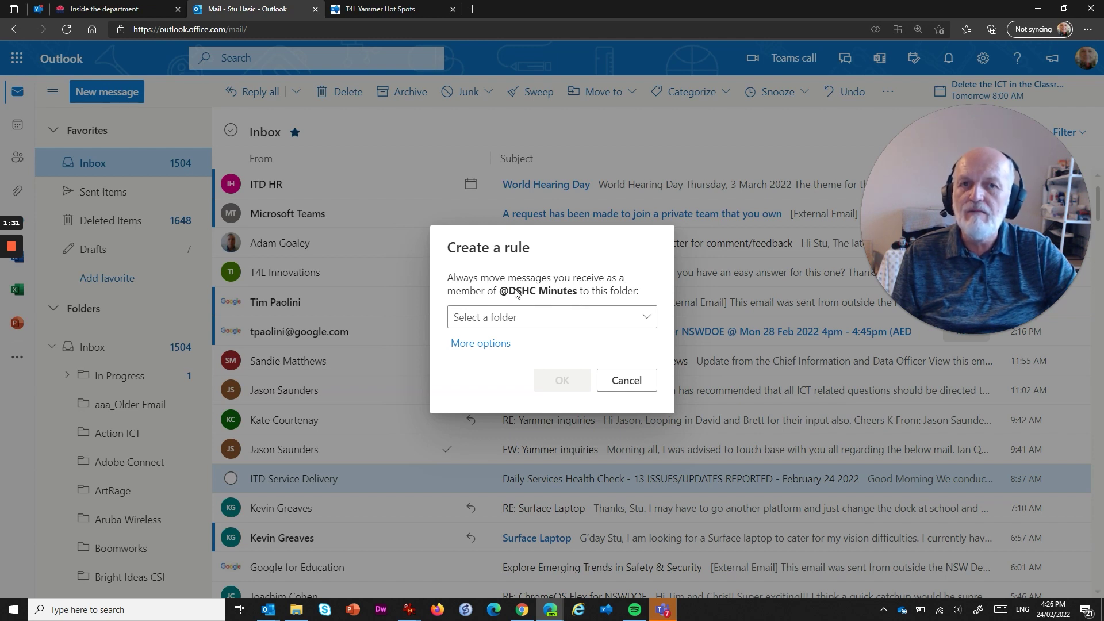
click(512, 321)
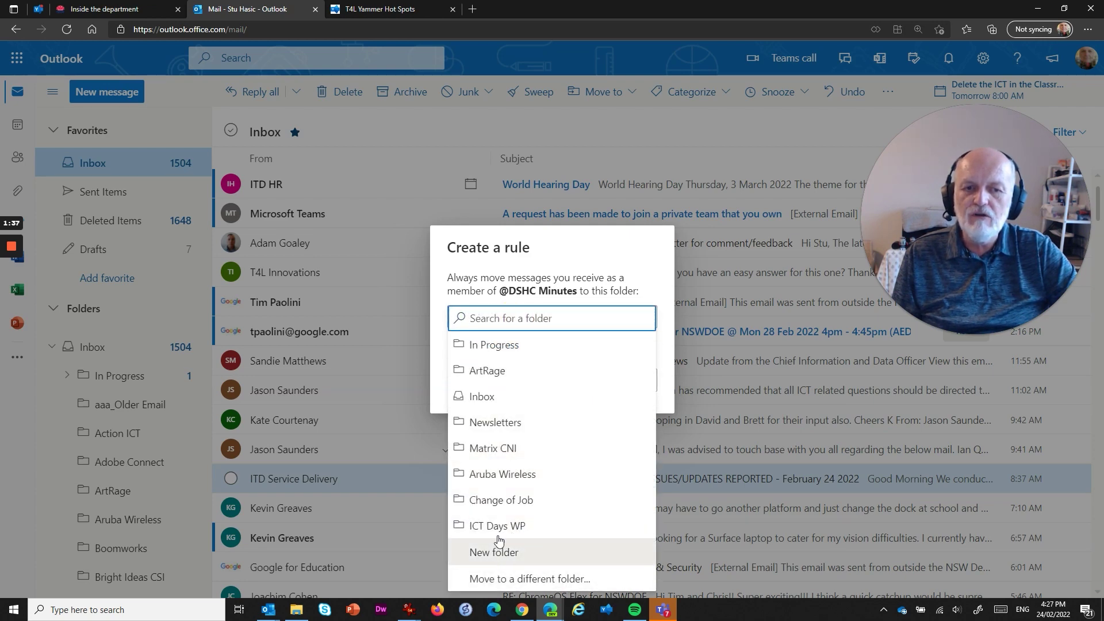
click(526, 579)
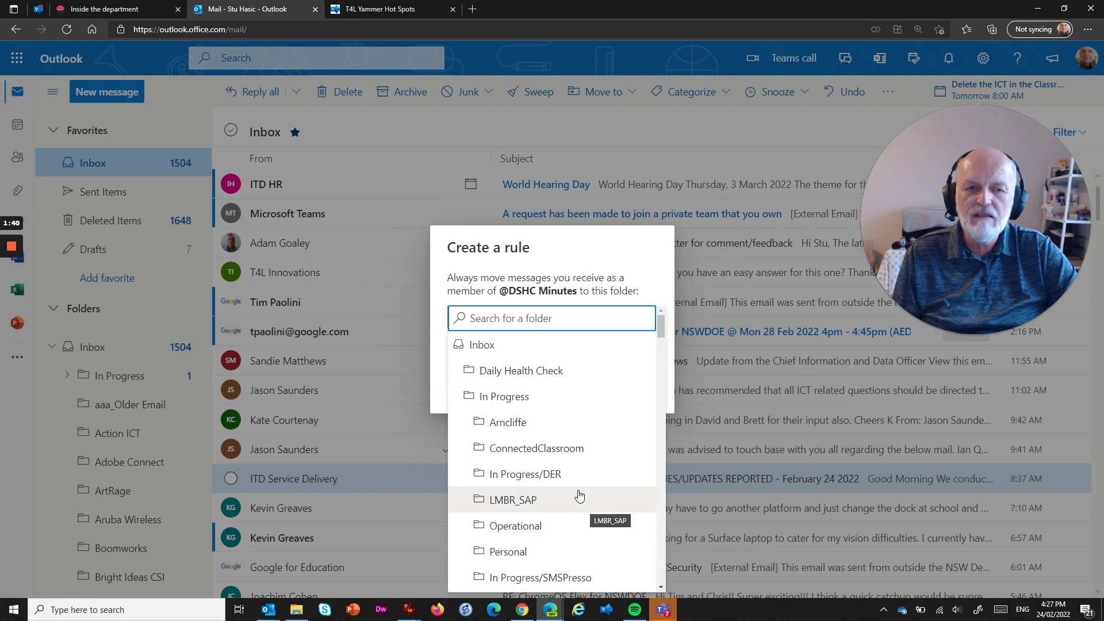
click(528, 374)
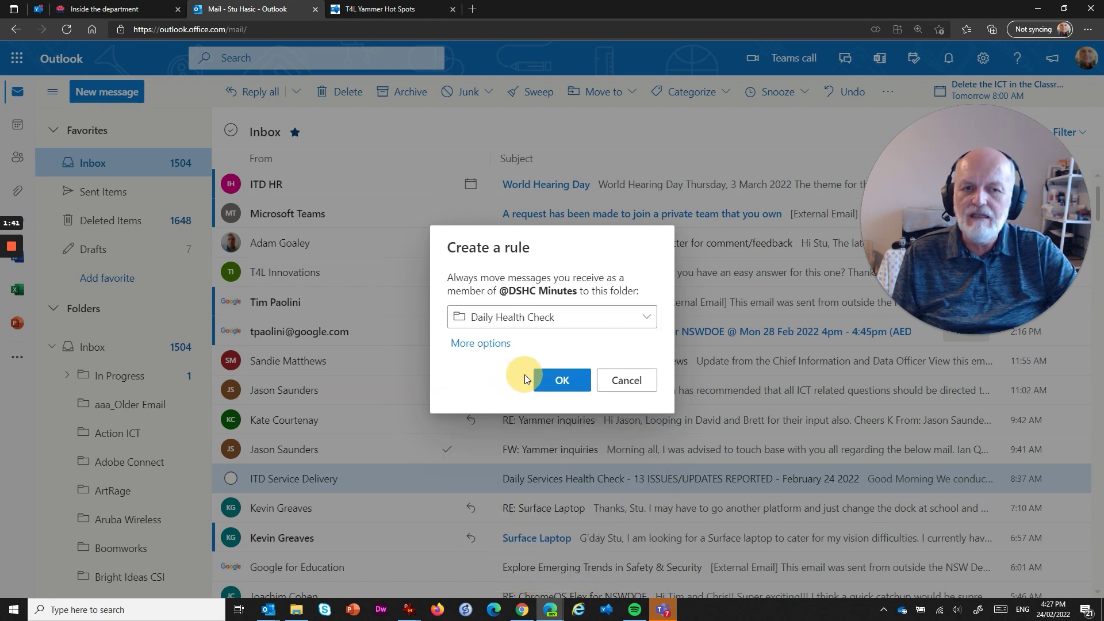
click(559, 381)
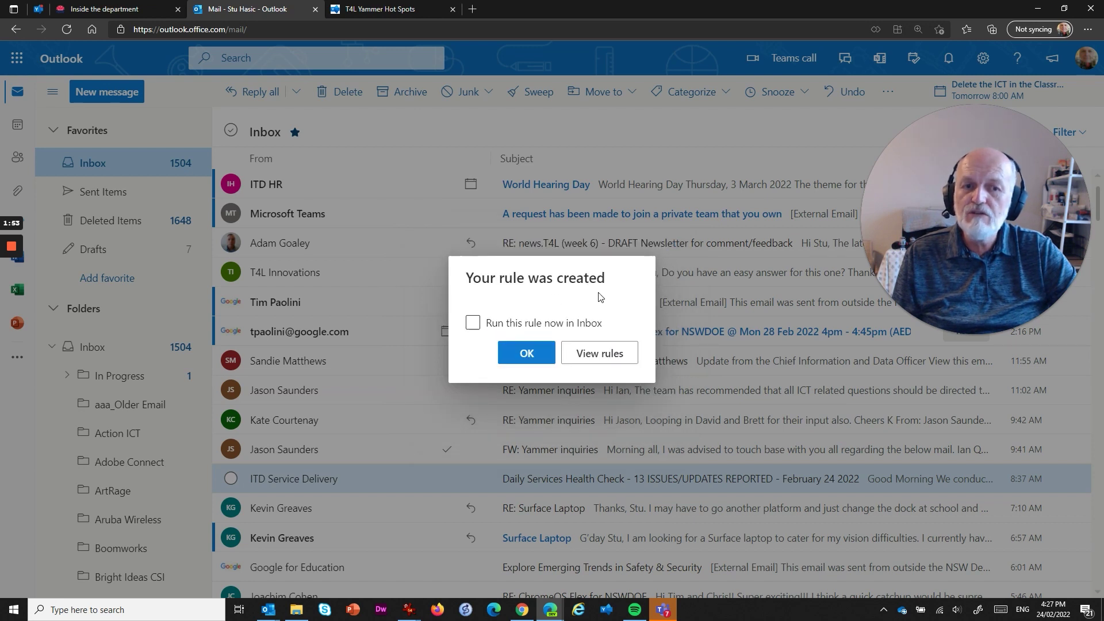
- Enable 'Run this rule now in Inbox' in the rule-created dialog and confirm
click(473, 323)
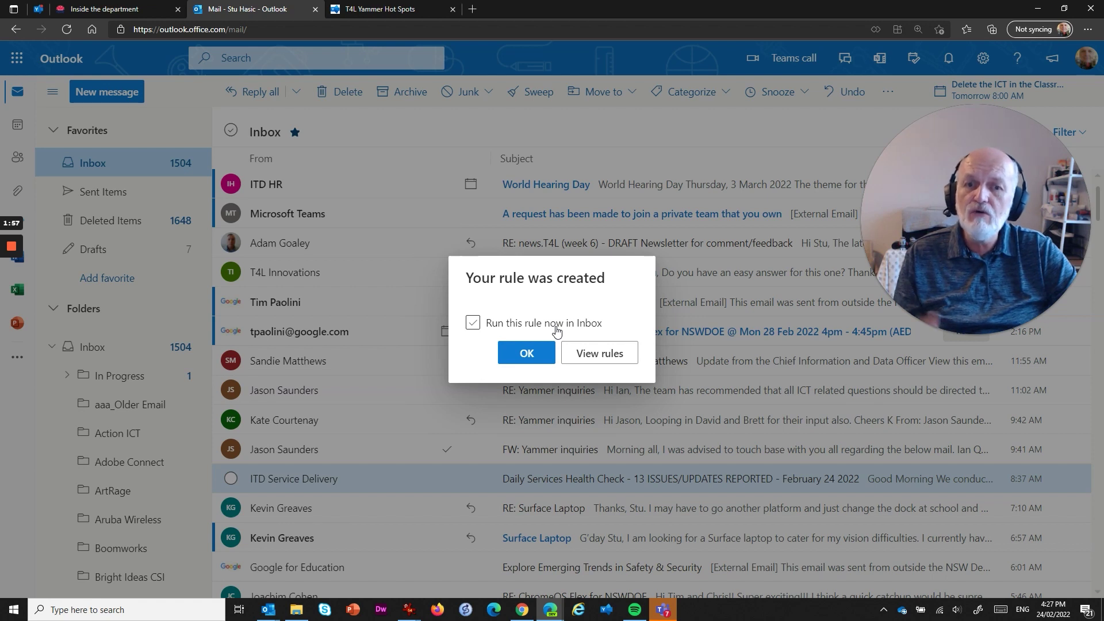
click(556, 325)
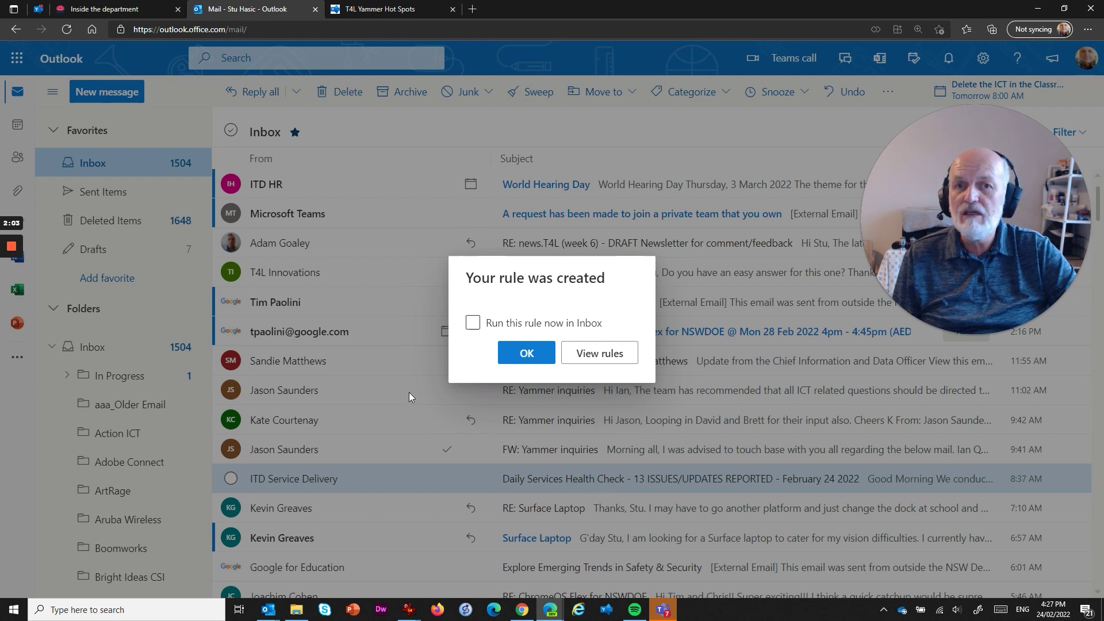
click(473, 322)
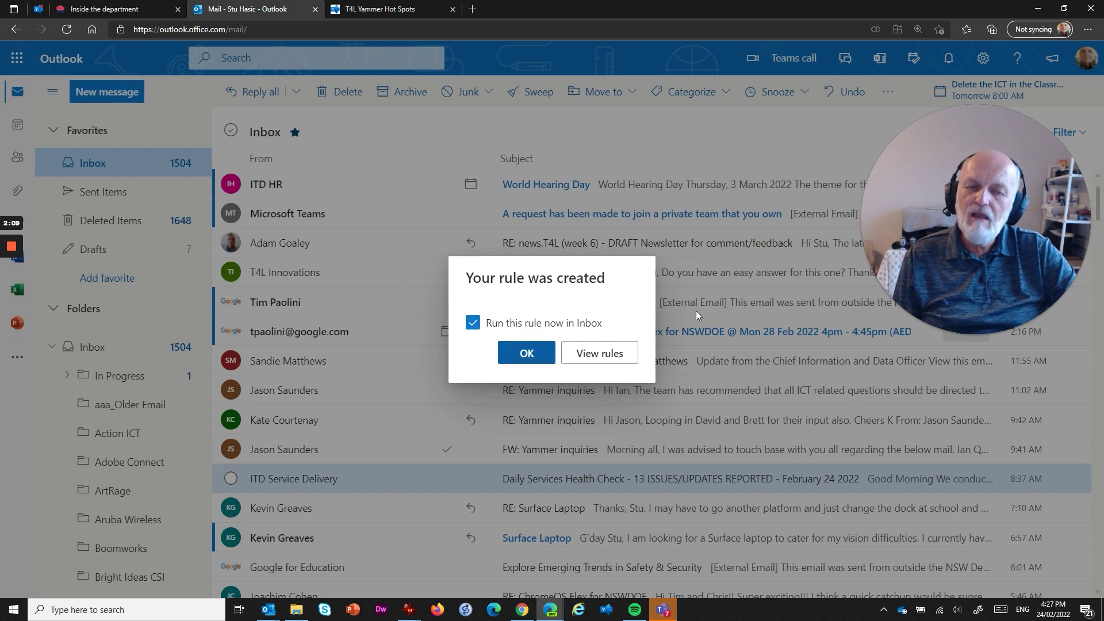
key(Return)
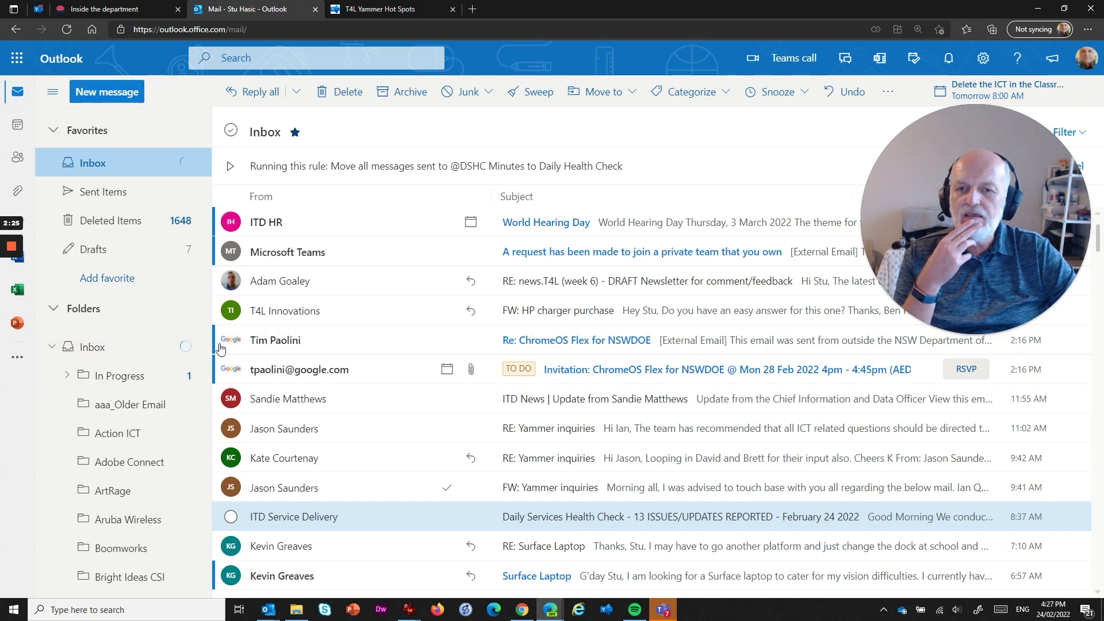
- Check the Daily Health Check folder for the two Daily Services Health Check emails (February 23 and 24)
scroll(144, 489, down, 10)
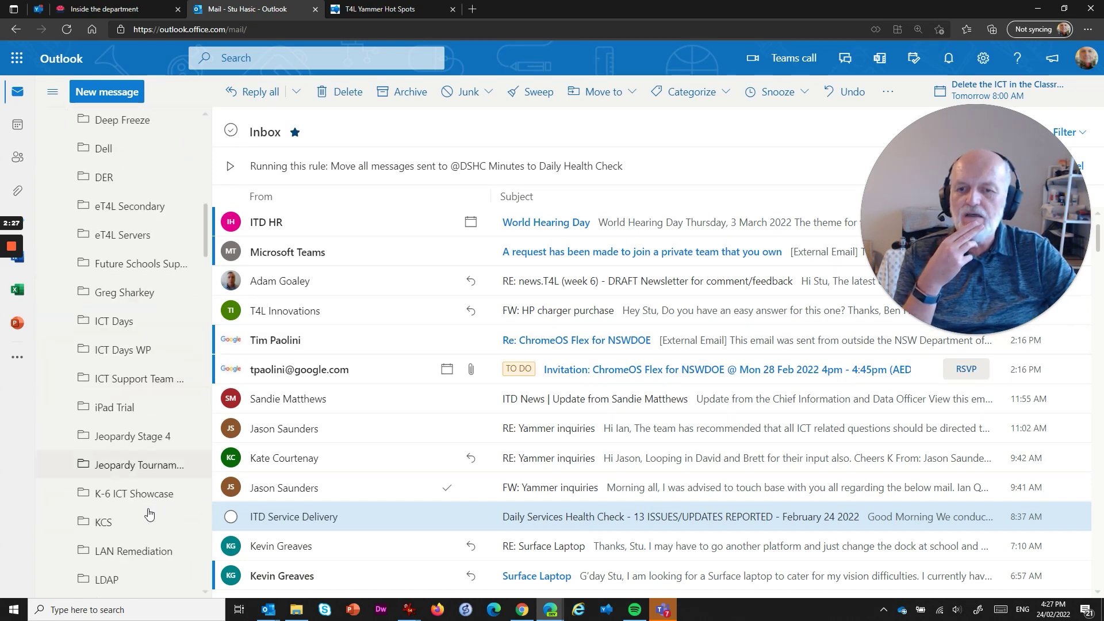
scroll(141, 506, down, 15)
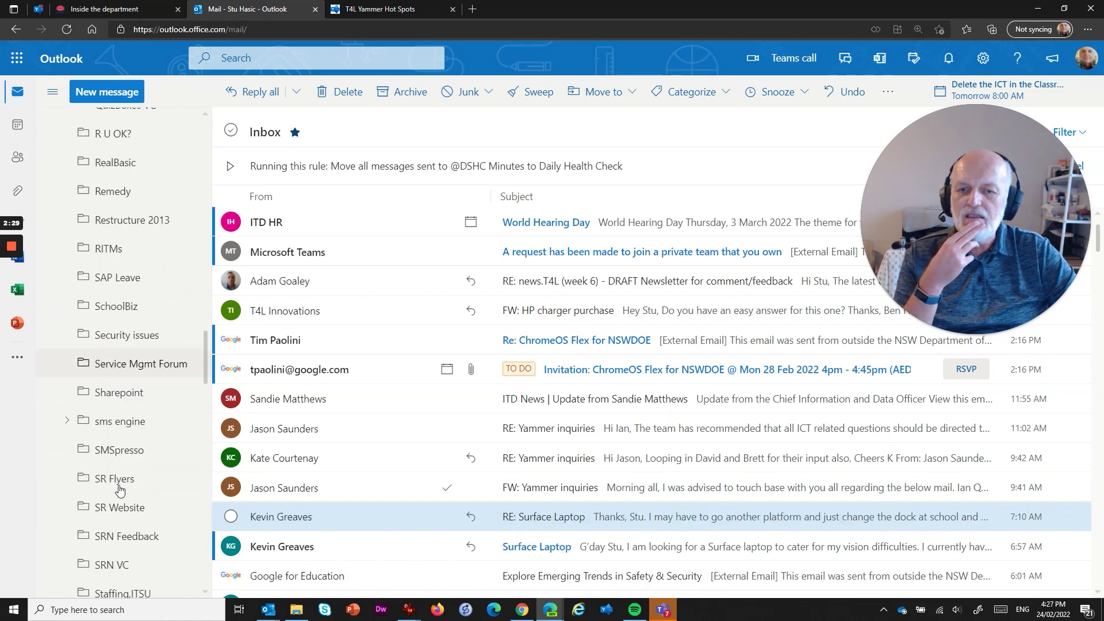
scroll(119, 489, down, 5)
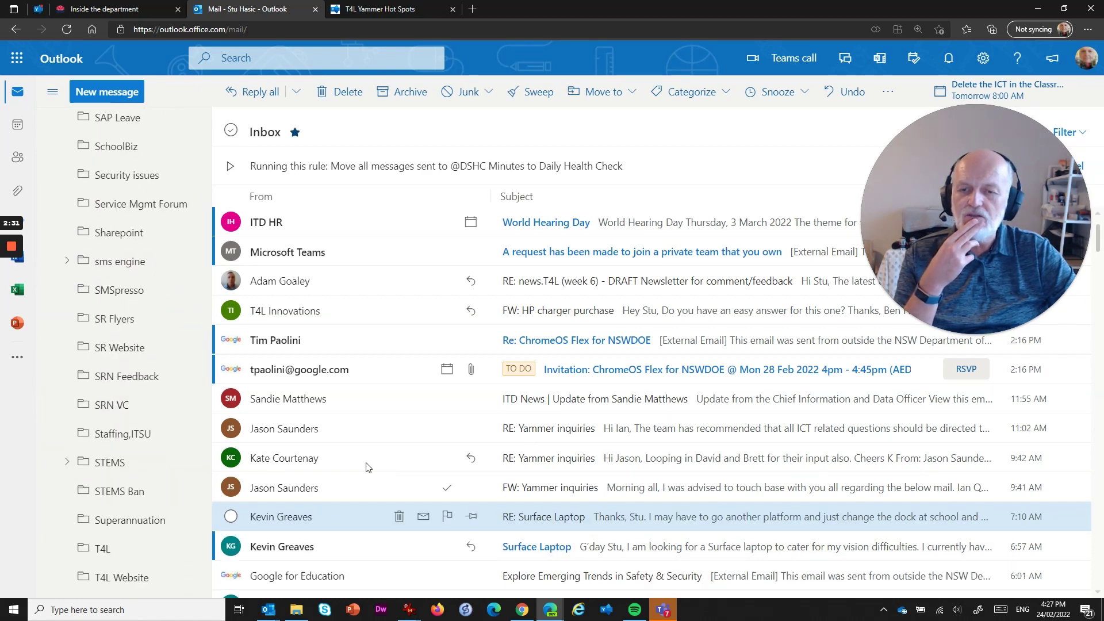
scroll(313, 457, down, 5)
scroll(123, 483, down, 5)
scroll(124, 483, down, 5)
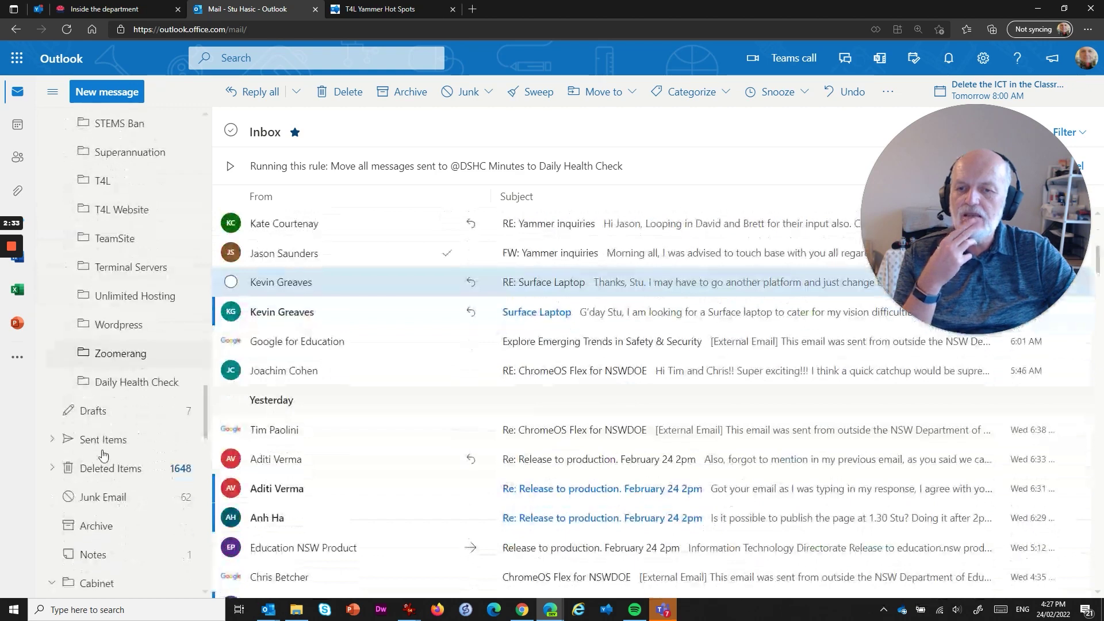
click(131, 386)
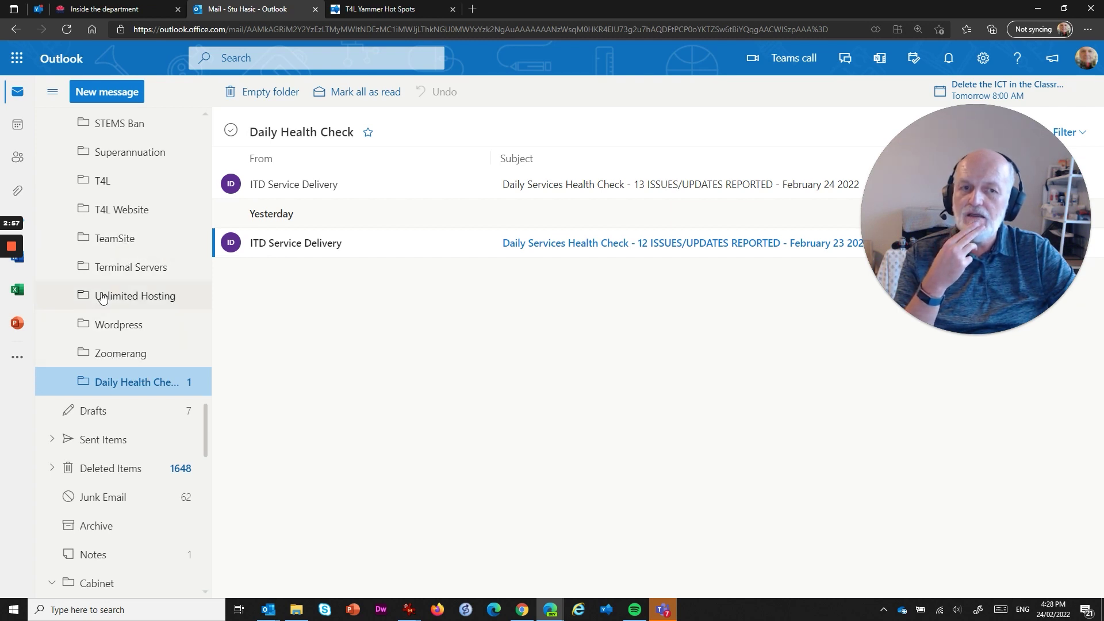
scroll(102, 298, up, 20)
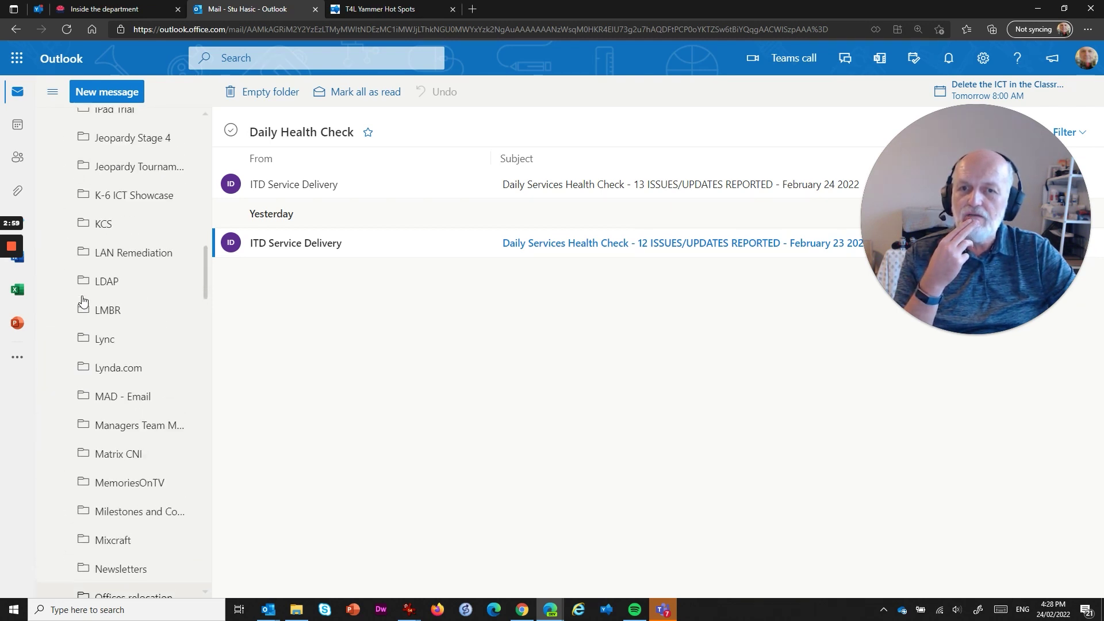
scroll(82, 300, up, 15)
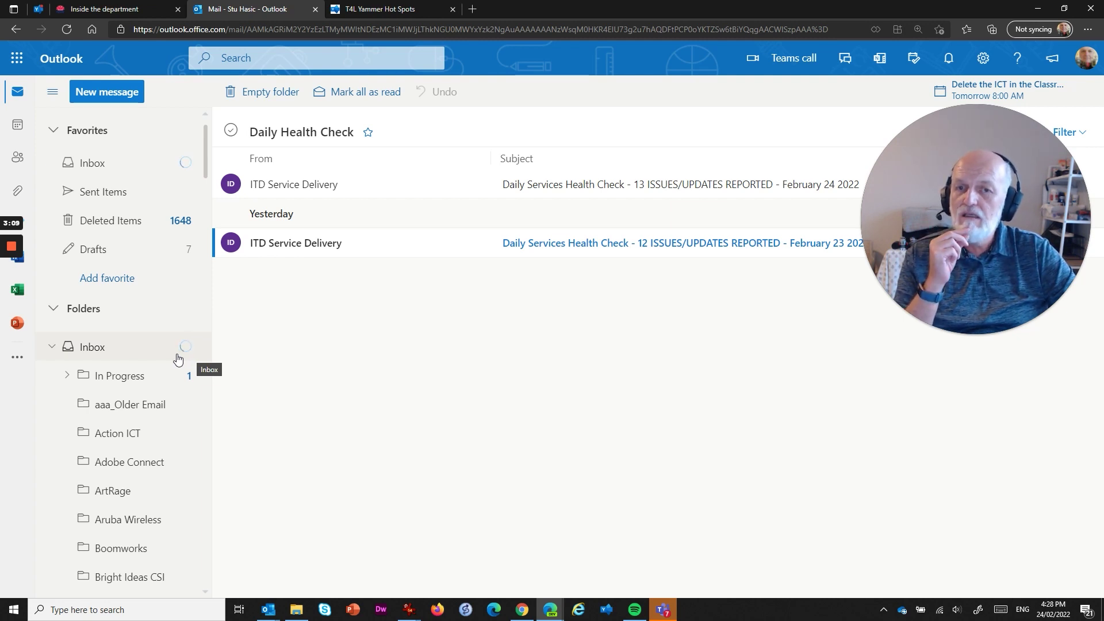
- Return to the Inbox, then view and dismiss the actions menu for the FW: Yammer inquiries email
click(97, 350)
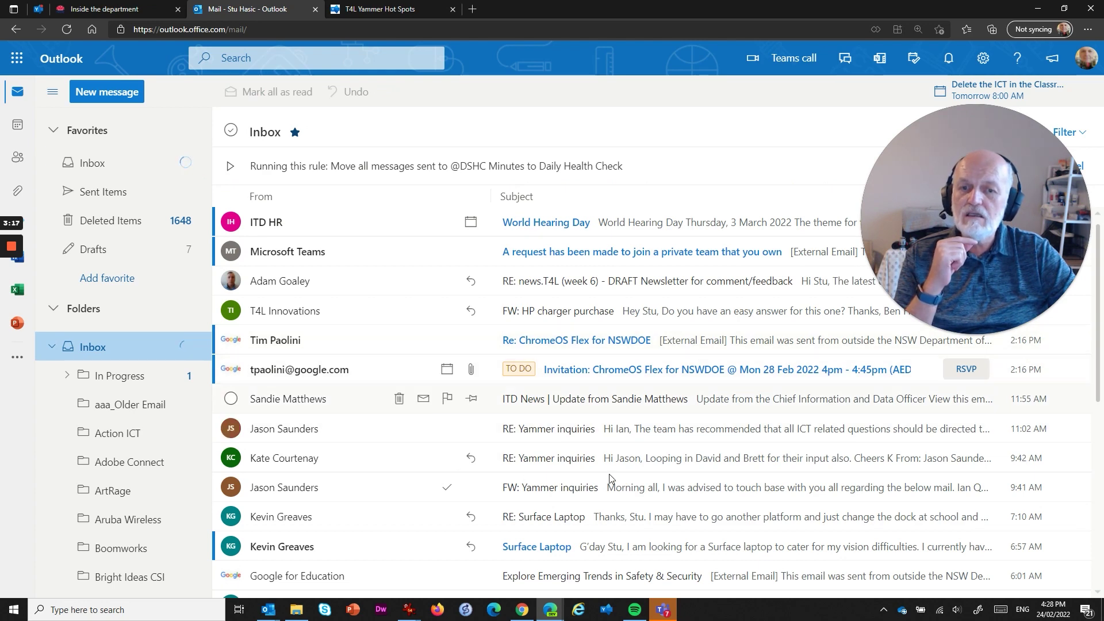
right_click(557, 489)
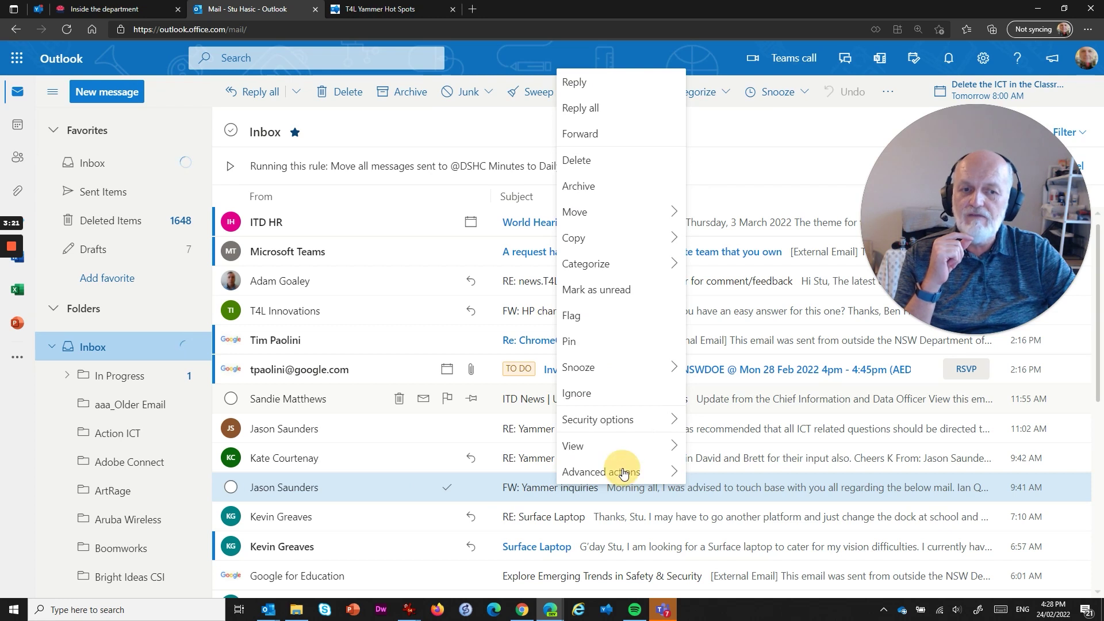
mouse_move(629, 475)
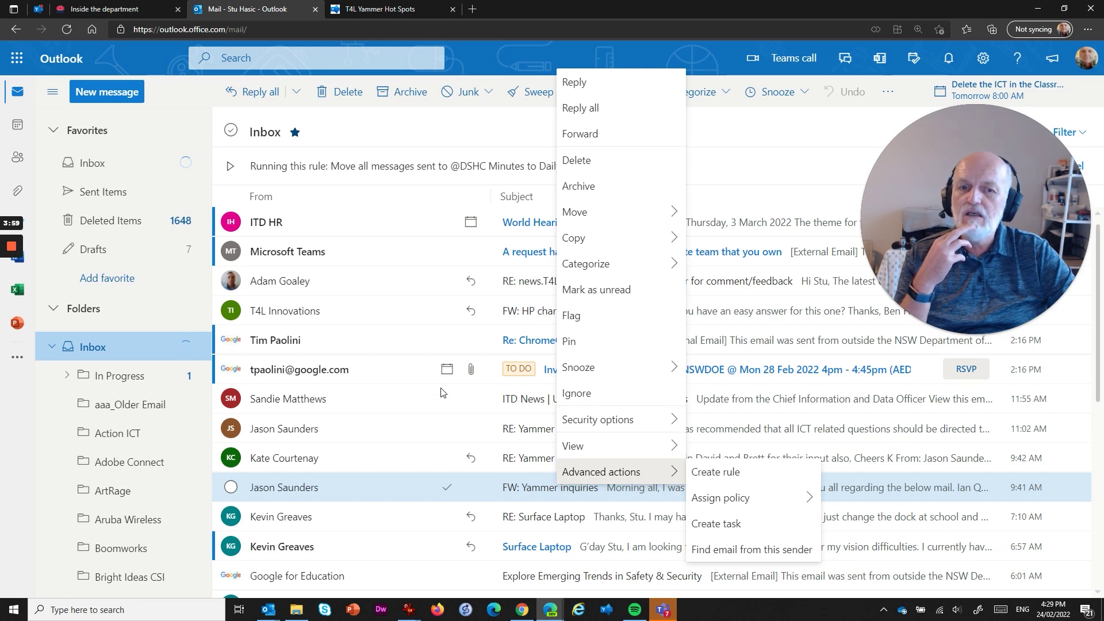
click(435, 129)
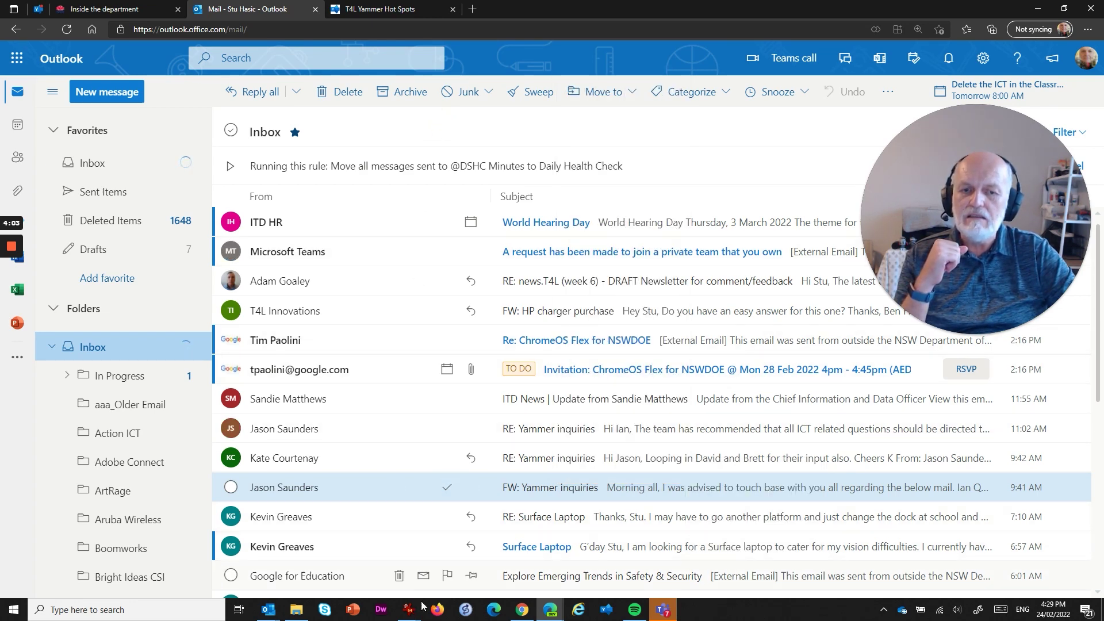
- Bring the IrfanView EfficientEmails2.jpg email tips slide in front of Outlook
mouse_move(412, 617)
click(465, 549)
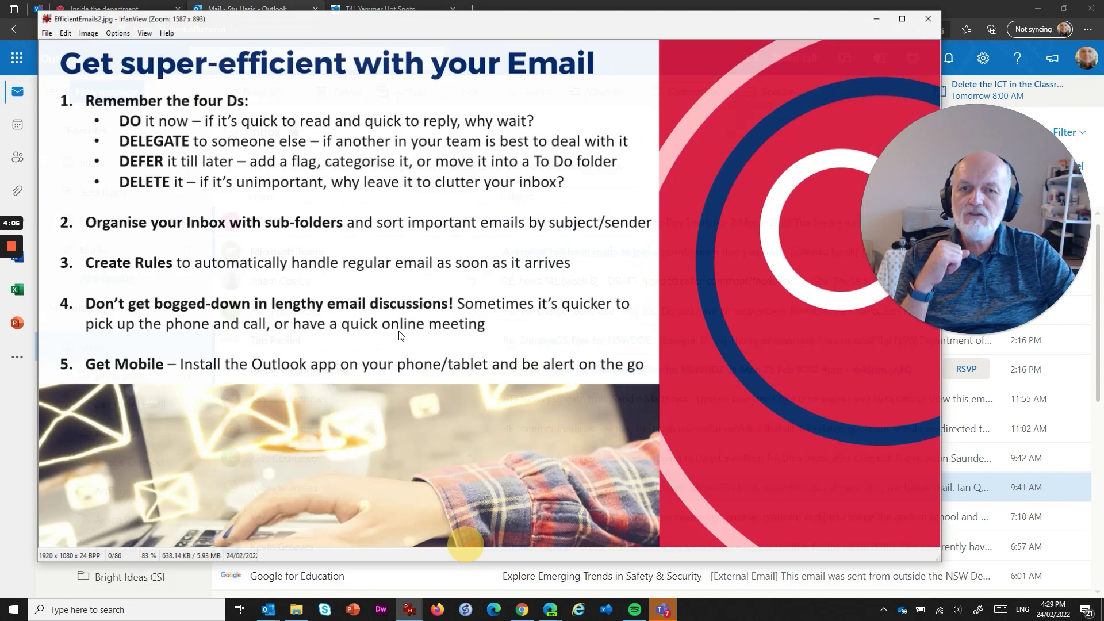